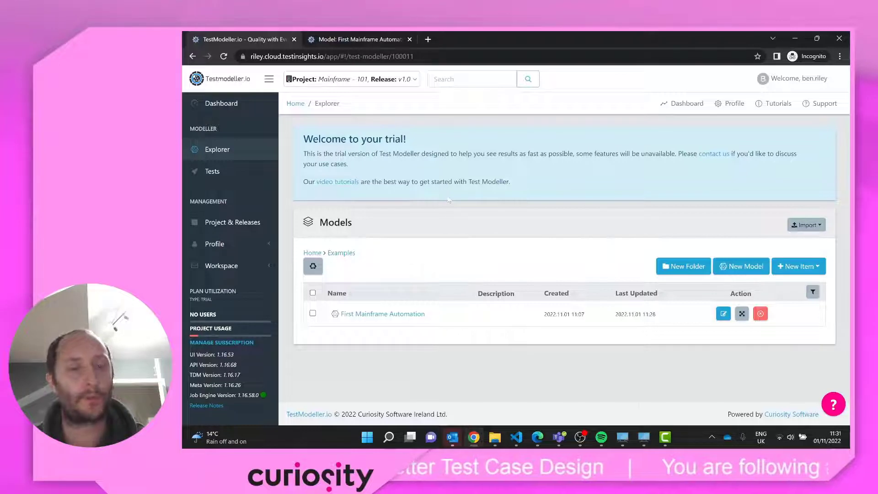
In the First Mainframe Automation model, place a copy of the Successful Login end node below the original and rename it Failure.
click(395, 41)
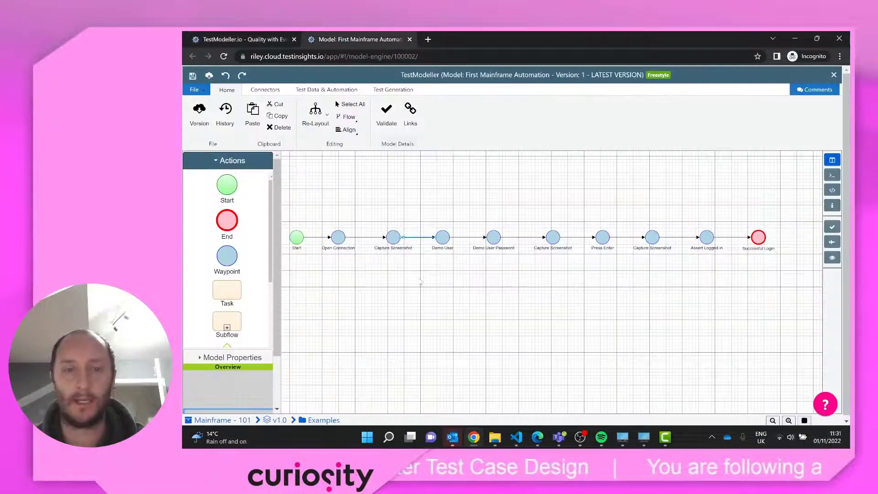
drag(368, 273, 382, 274)
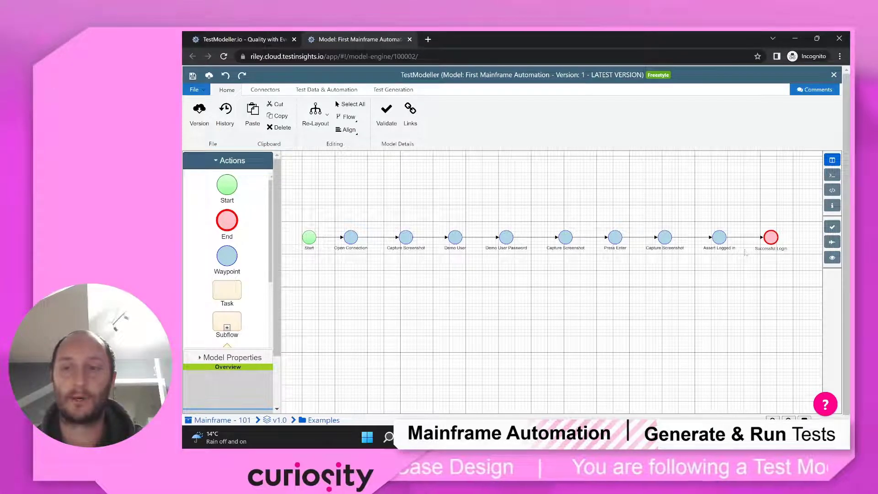
click(764, 249)
key(ctrl+v)
drag(769, 253, 769, 294)
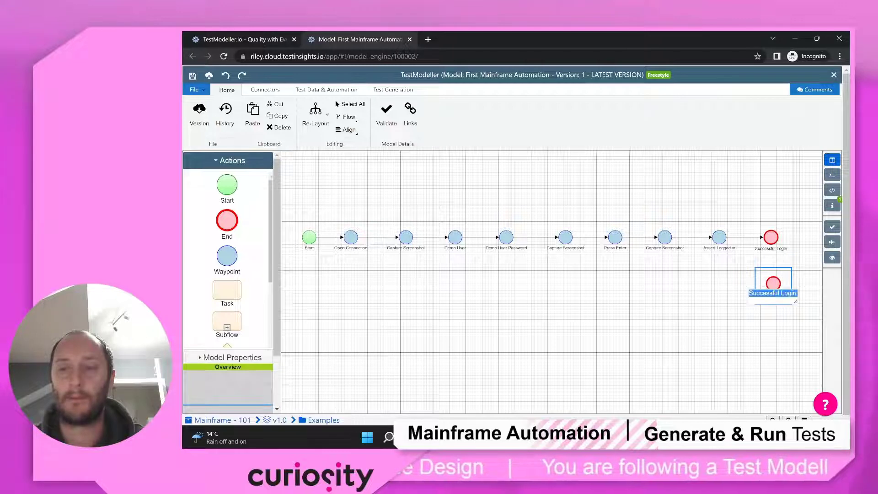
text(Fail)
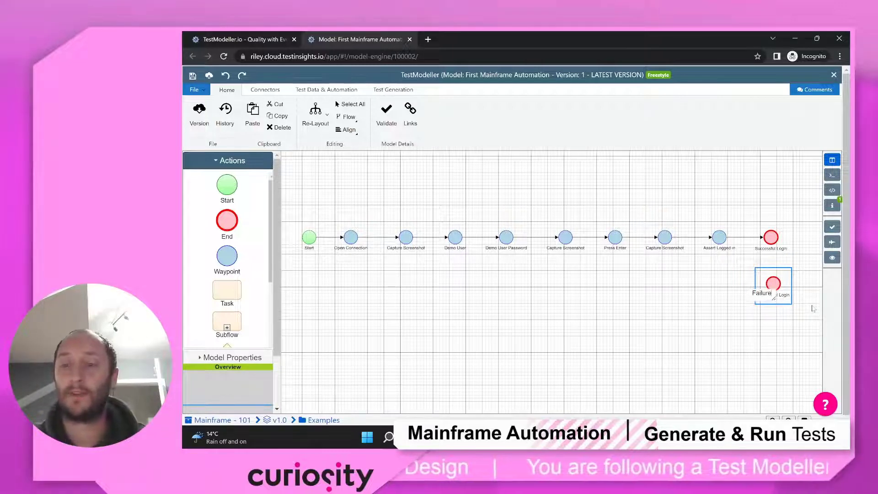
text(ure)
key(Return)
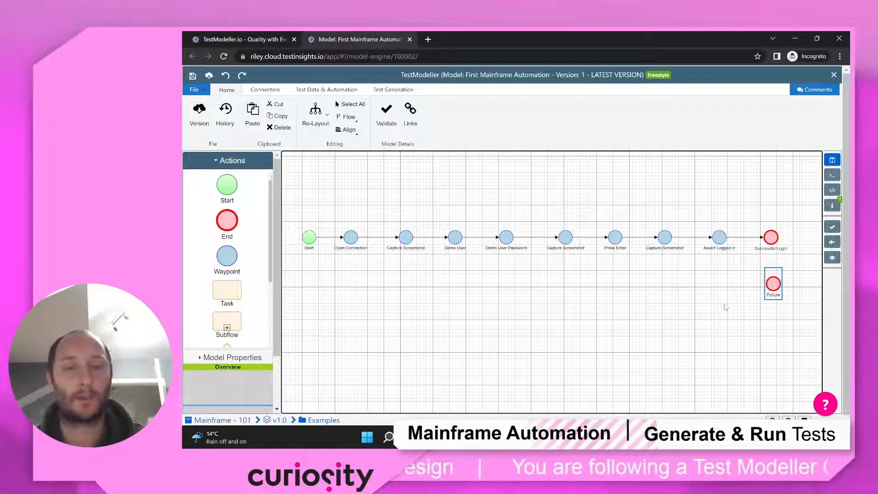
Add a condition node named Valid User below the Capture Screenshot node that precedes Demo User.
scroll(251, 271, down, 5)
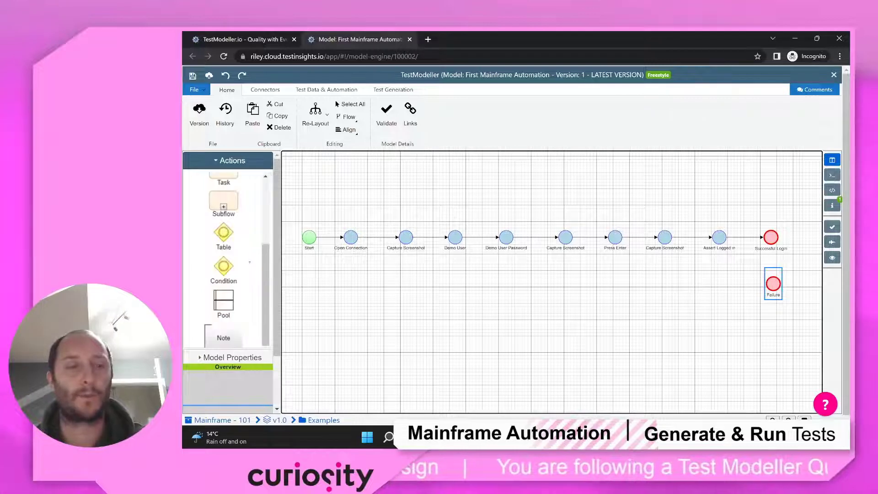
drag(224, 197, 392, 315)
double_click(395, 325)
text(Va)
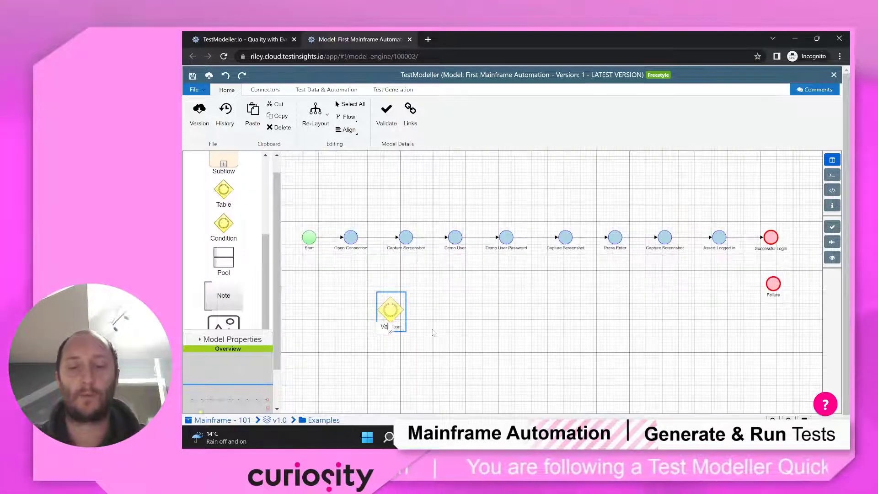
text(lid User)
key(Return)
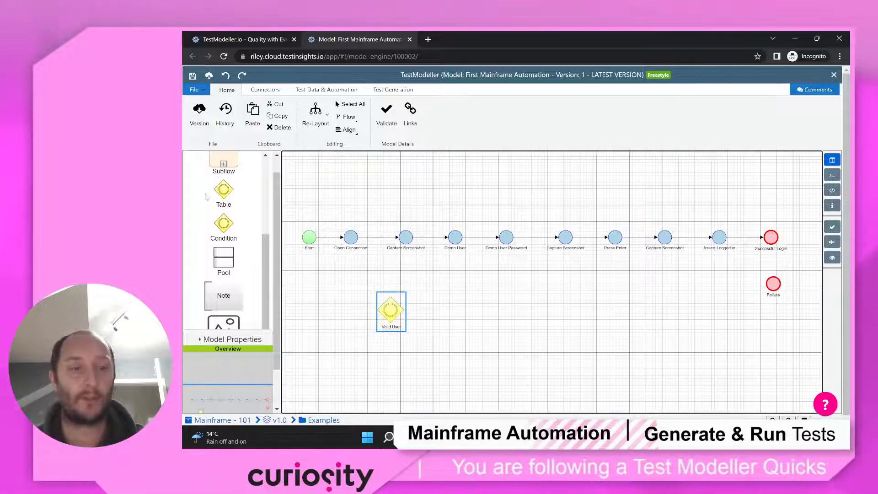
Add a second condition node named Valid Password and position it to the right of Valid User with space between them.
drag(223, 223, 455, 314)
double_click(458, 332)
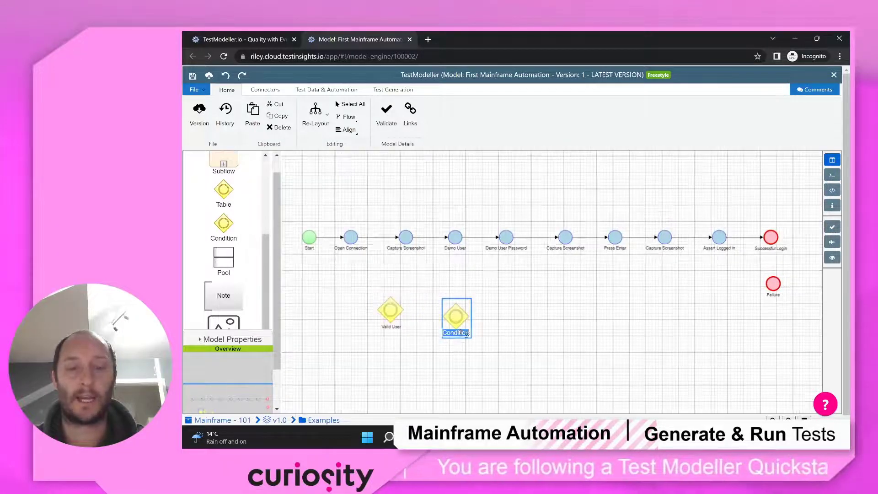
text(Validtion Pass)
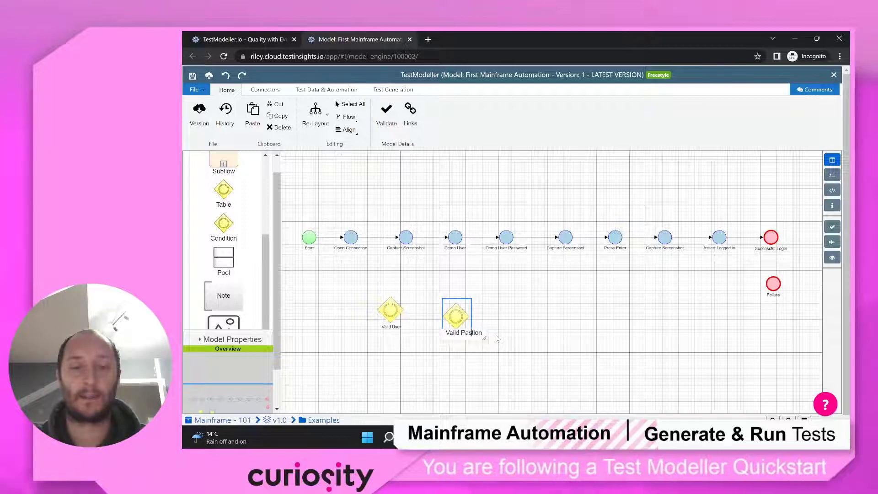
key(shift+End)
text(word)
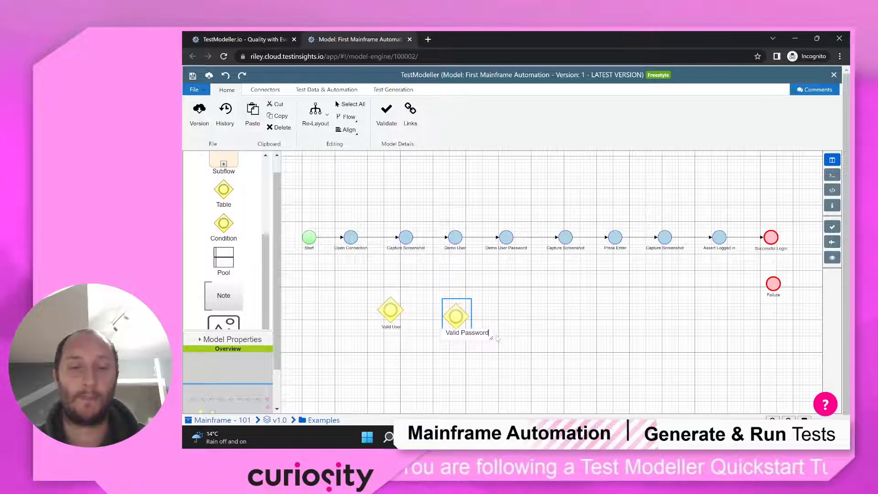
click(469, 326)
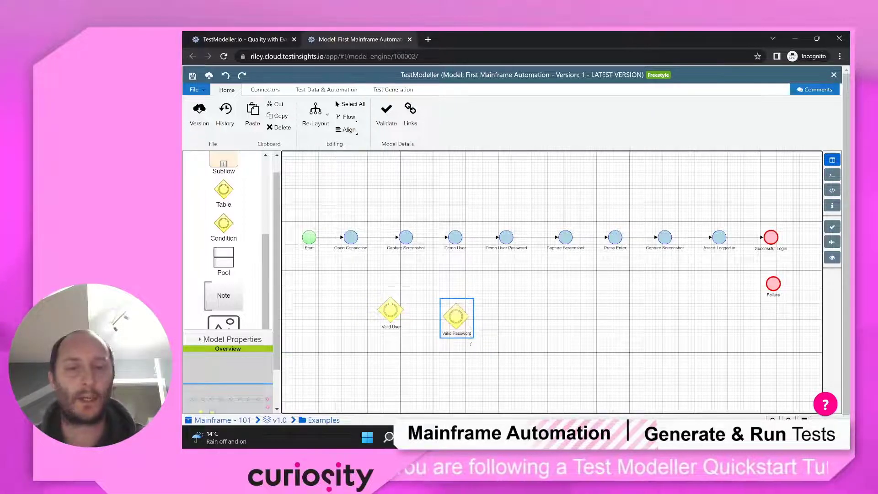
drag(473, 324, 558, 297)
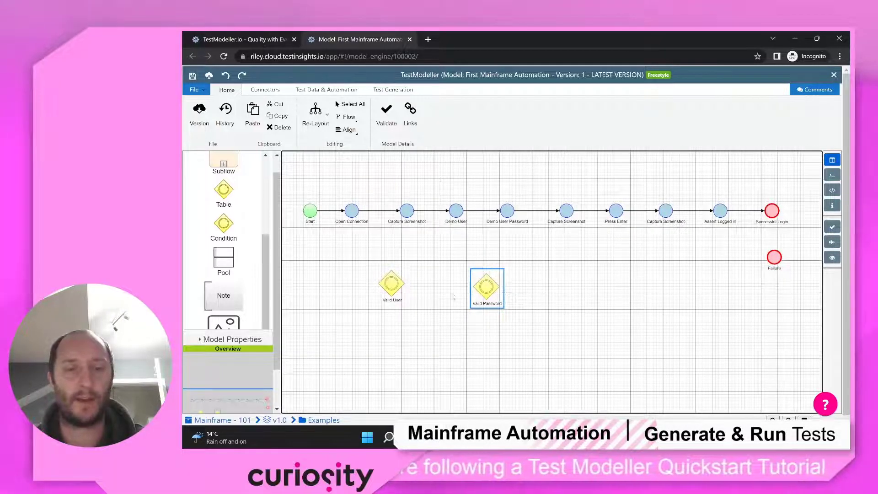
Add a condition node named Invalid User directly below Valid User.
drag(224, 236, 393, 345)
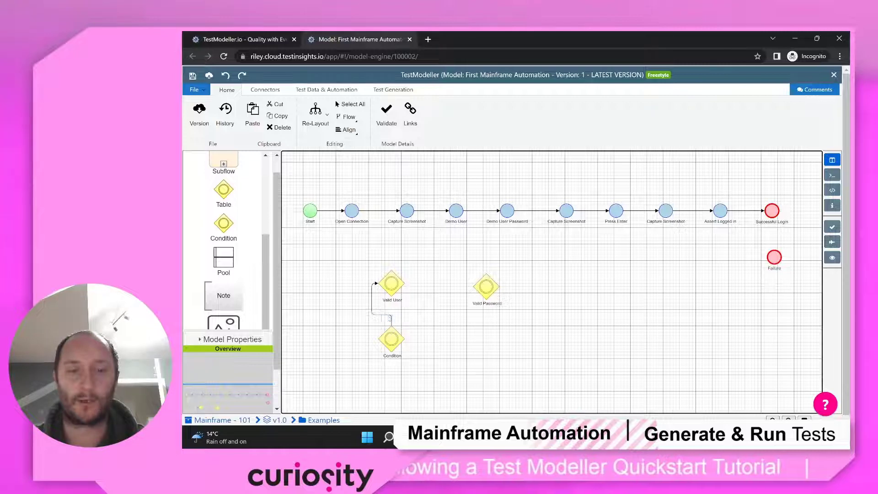
double_click(396, 356)
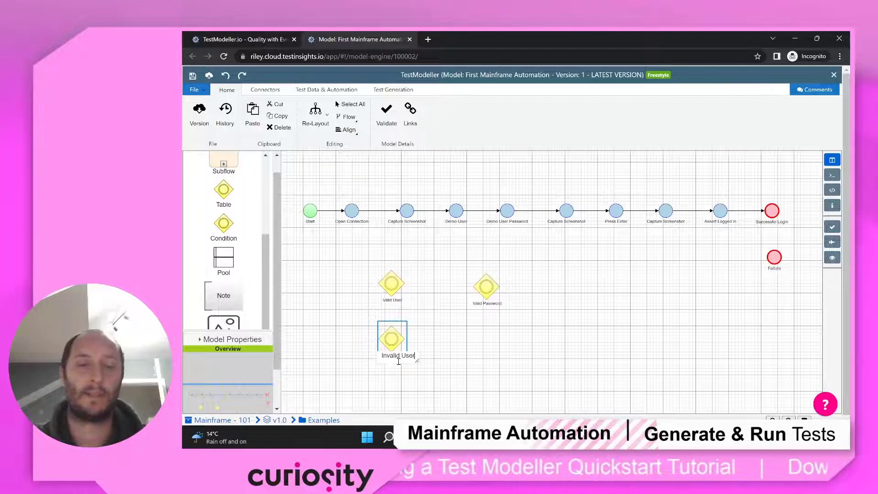
click(429, 347)
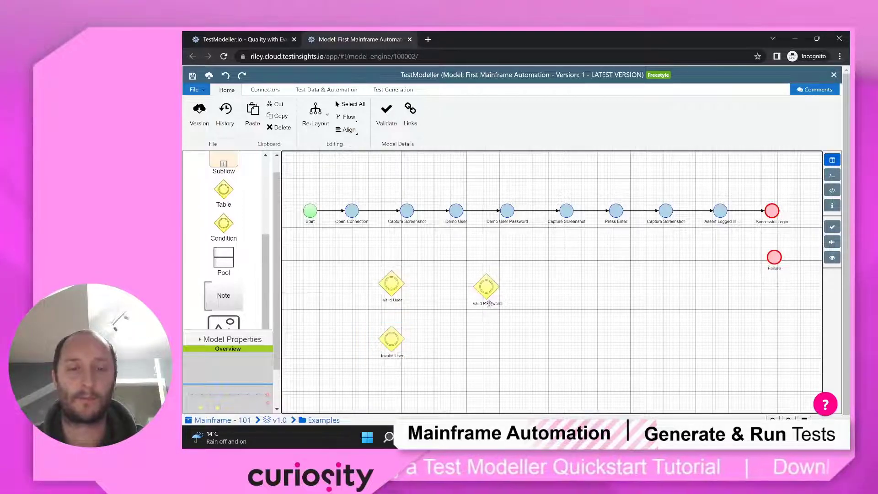
Duplicate the Valid Password condition, rename the copy Invalid Password, and align it below the original, level with Invalid User.
click(489, 303)
key(ctrl+c)
key(ctrl+v)
drag(490, 304, 490, 343)
double_click(491, 344)
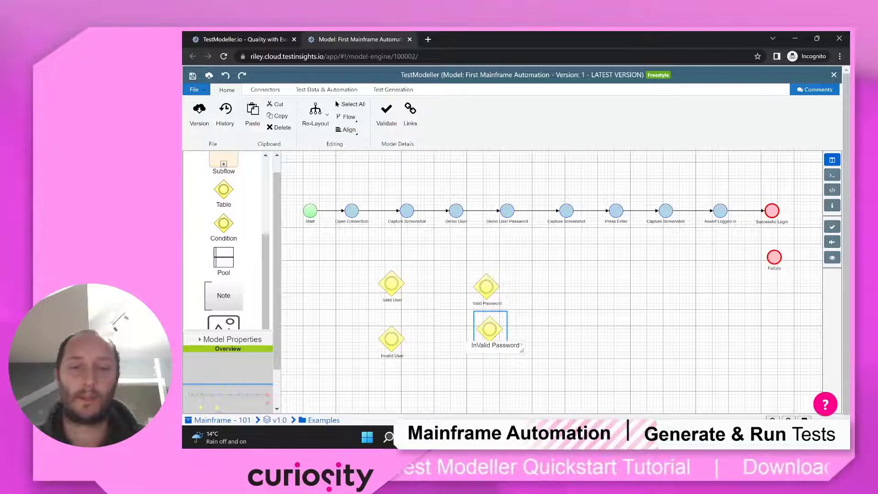
key(BackSpace)
text(v)
click(568, 339)
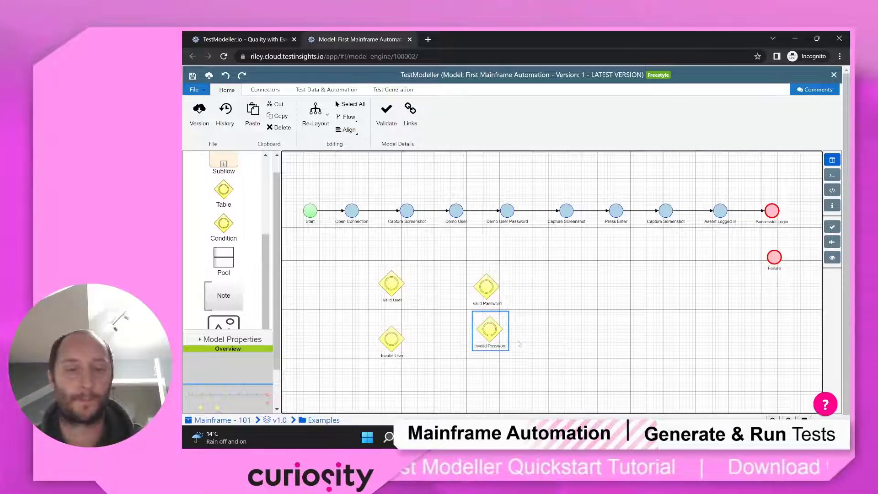
drag(501, 352, 486, 310)
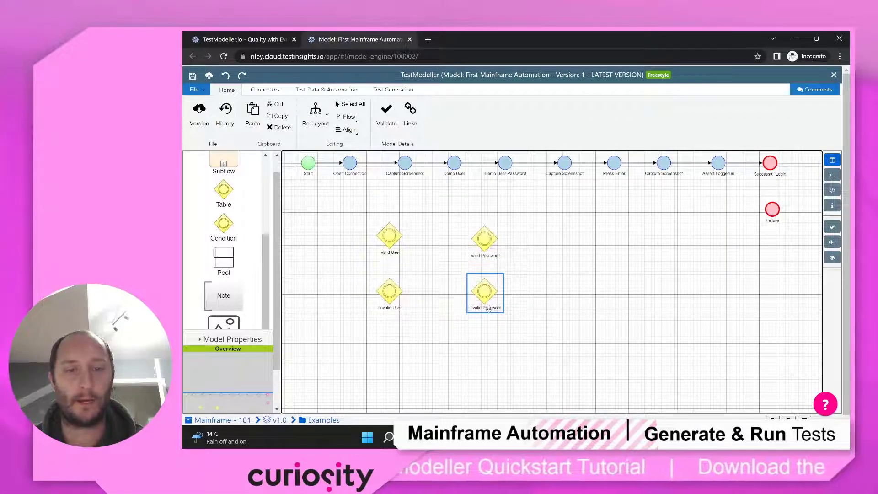
click(461, 318)
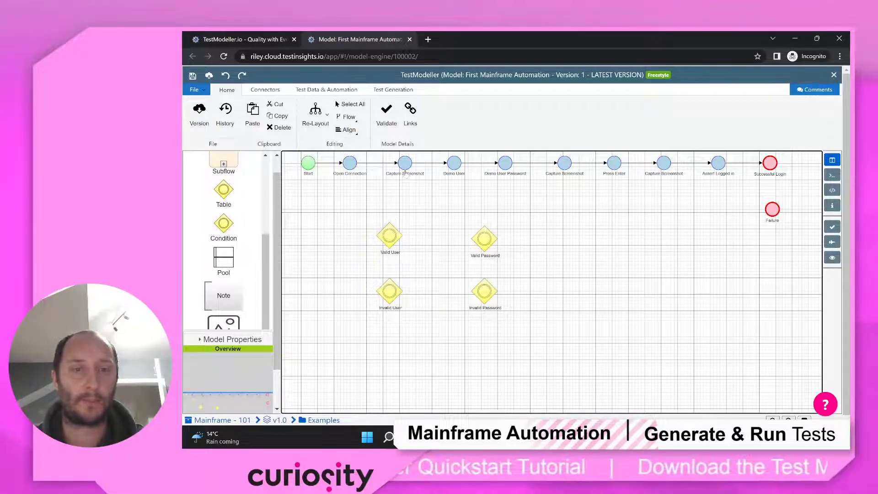
Connect the first Capture Screenshot node to both the Valid User and Invalid User conditions.
mouse_move(406, 175)
mouse_down()
mouse_move(347, 203)
mouse_move(382, 235)
mouse_up()
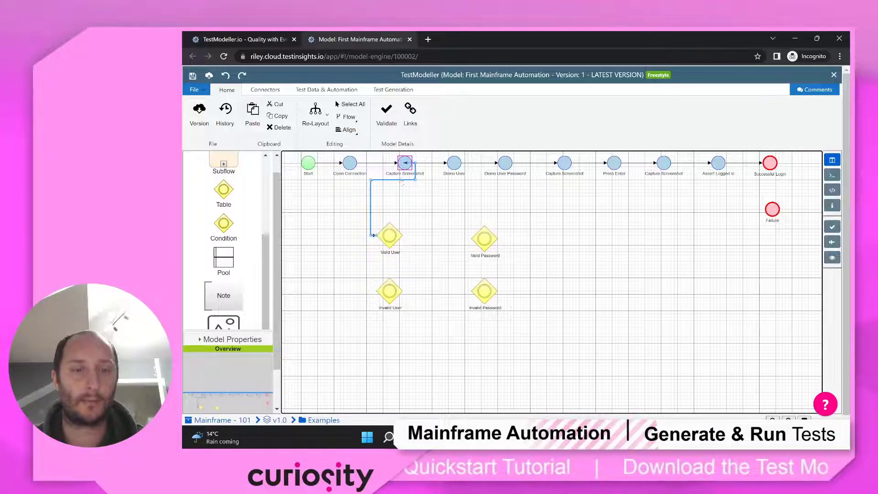
drag(405, 165, 387, 291)
click(435, 276)
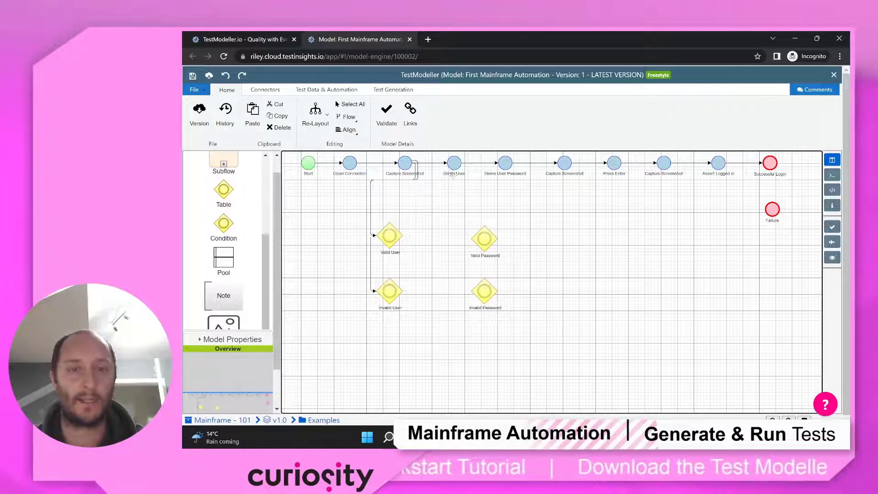
Place two copies of the Demo User node, one connected after Valid User and the other beside Invalid User.
drag(452, 175, 429, 237)
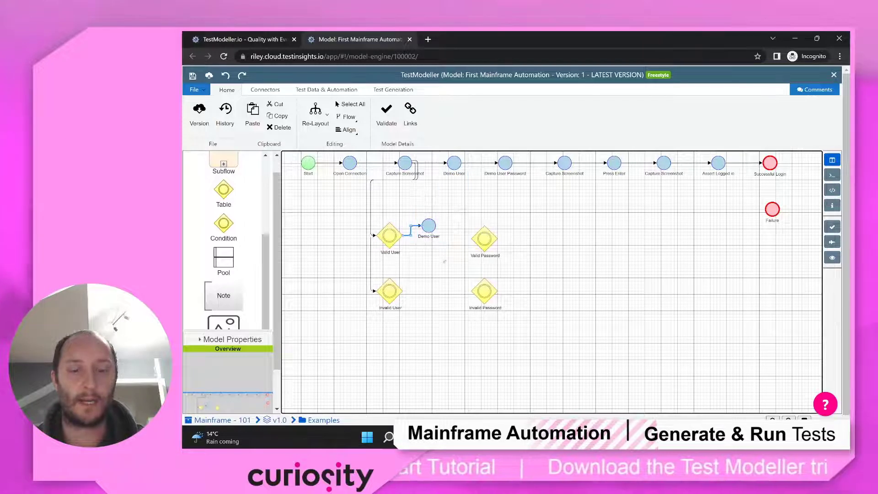
key(ctrl+v)
drag(460, 174, 428, 284)
double_click(428, 288)
click(428, 292)
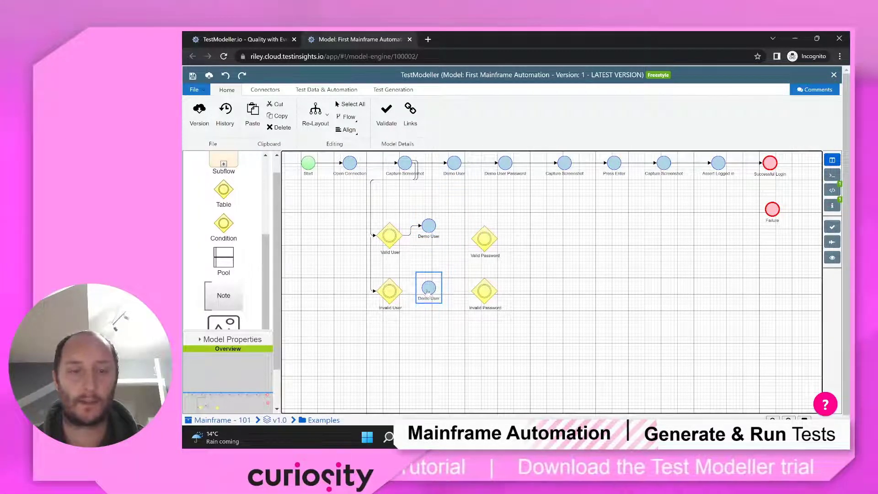
Replace the text parameter of the Demo User copy beside Invalid User with a fake user name.
click(674, 252)
click(696, 285)
drag(696, 284, 654, 286)
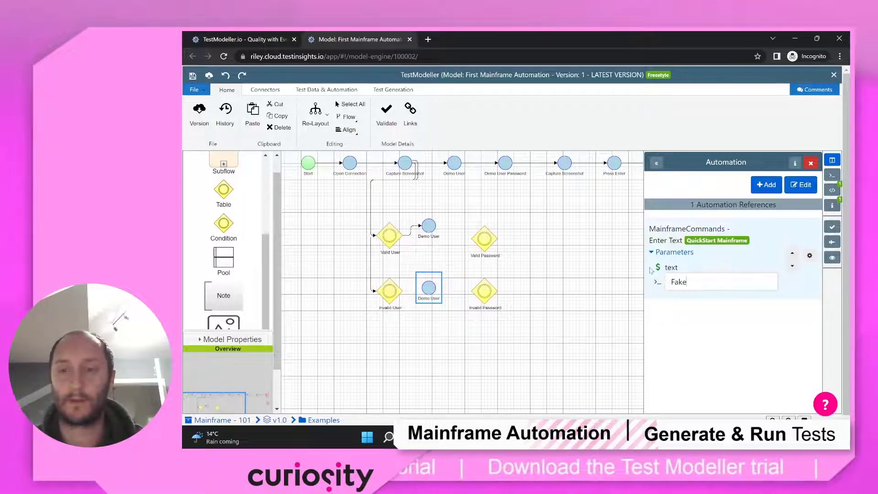
click(630, 278)
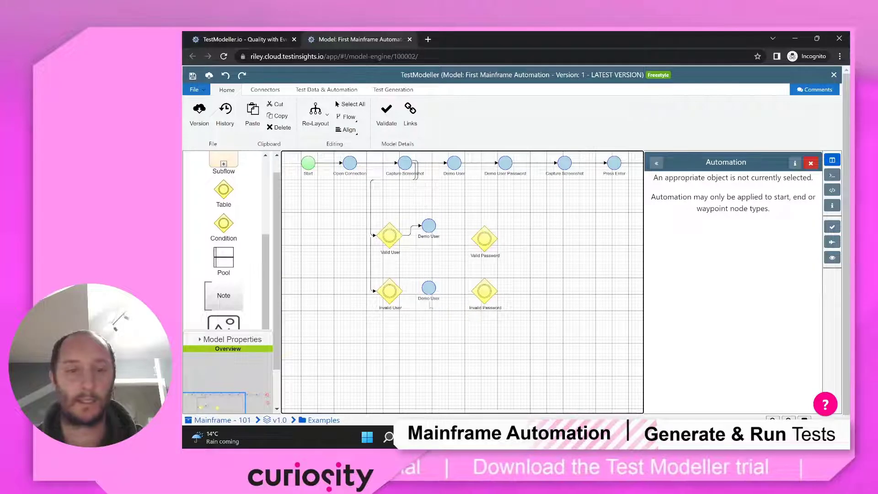
Rename the Demo User copy beside Invalid User to FakeUser and connect Invalid User to it.
double_click(430, 297)
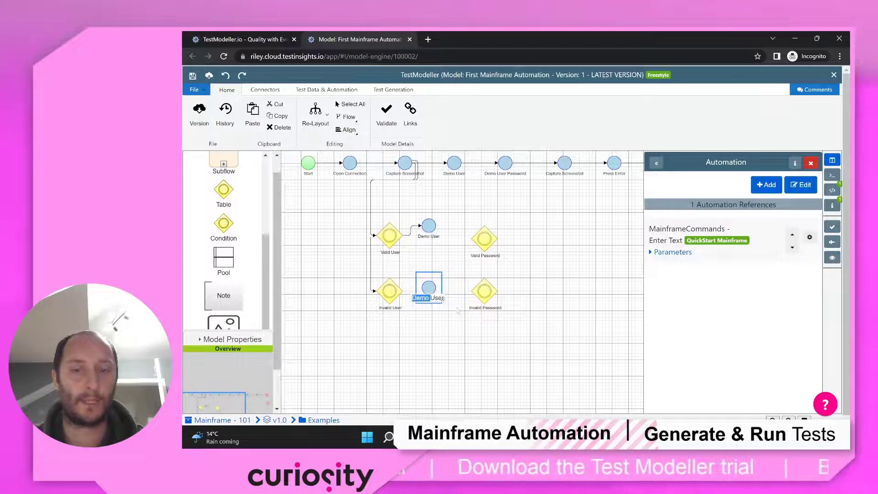
click(464, 333)
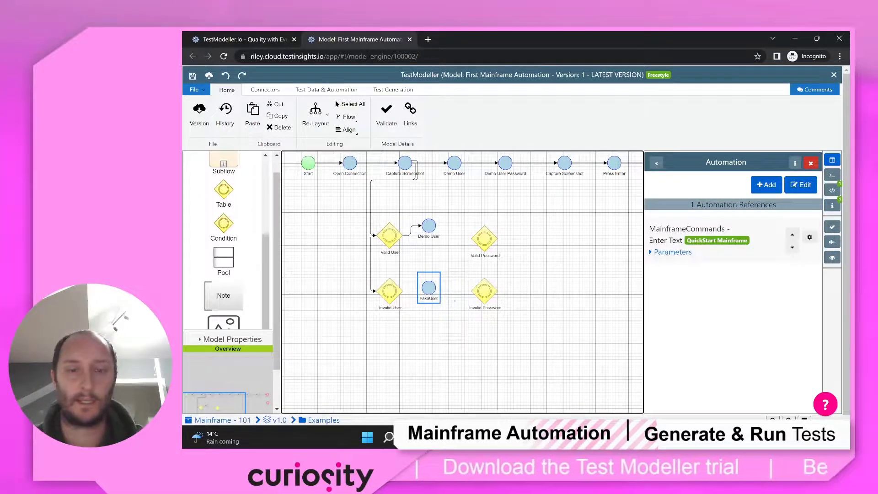
click(674, 253)
click(448, 328)
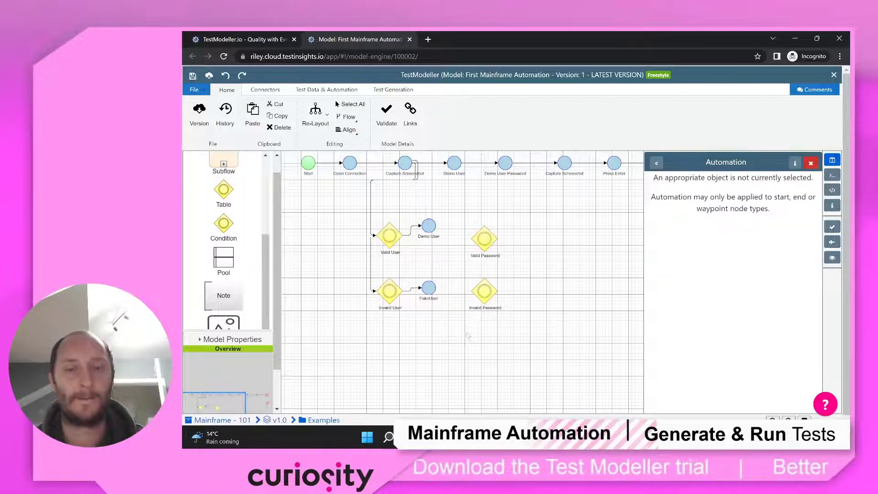
Connect both the Demo User and FakeUser nodes to each of the Valid Password and Invalid Password conditions.
drag(452, 326, 436, 323)
drag(417, 236, 450, 250)
drag(445, 236, 492, 255)
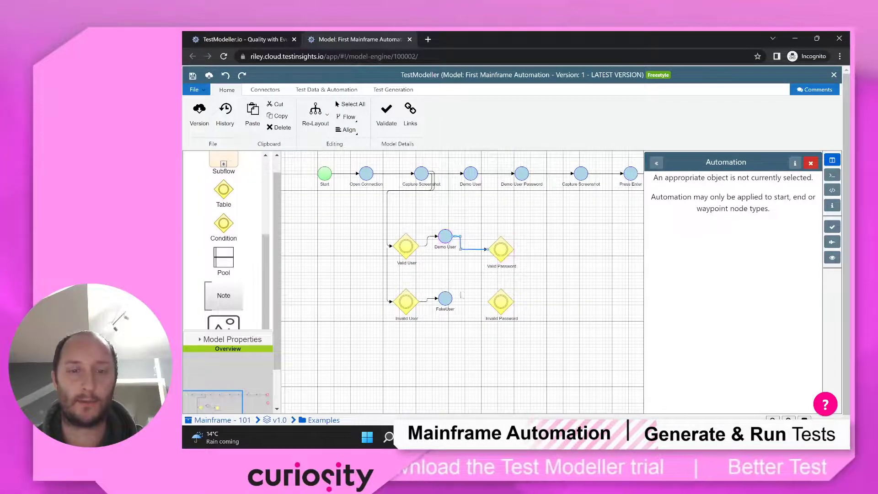
drag(449, 301, 485, 262)
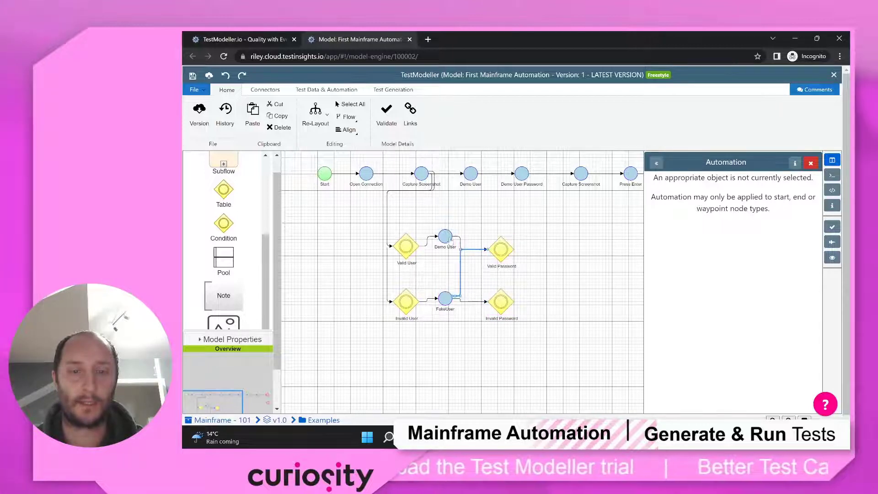
drag(449, 237, 500, 302)
click(447, 269)
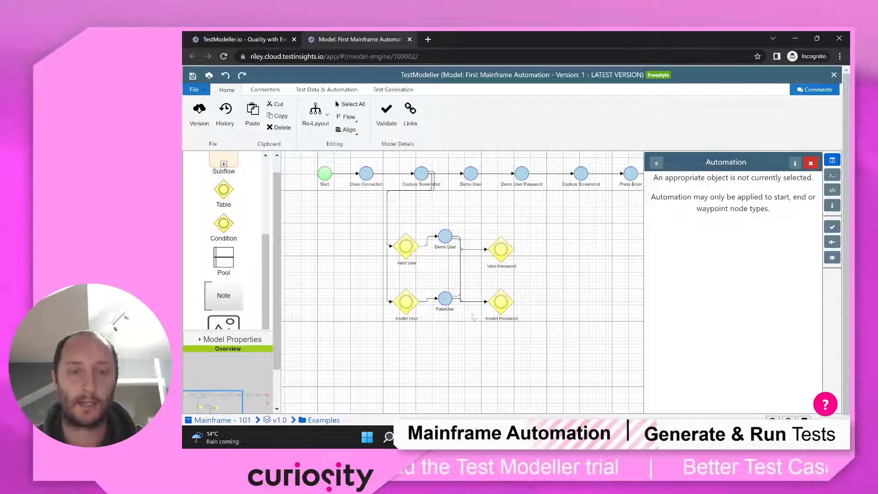
Copy the Demo User Password node and place the duplicate to the right of the Valid Password condition.
drag(563, 330, 487, 330)
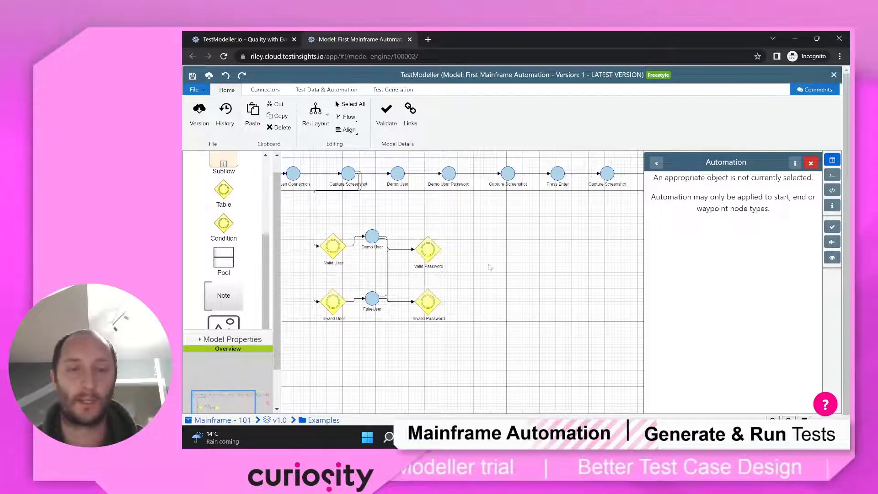
drag(490, 267, 480, 266)
click(440, 181)
key(ctrl+c)
key(ctrl+v)
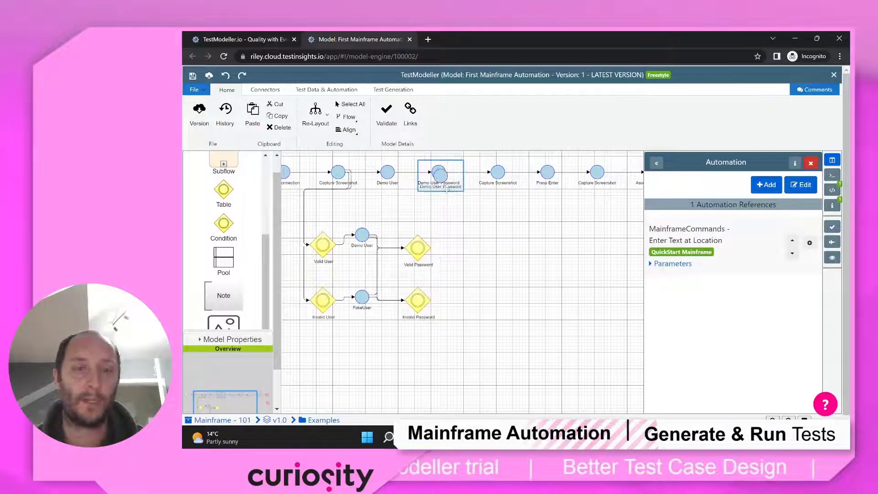
drag(444, 186, 512, 268)
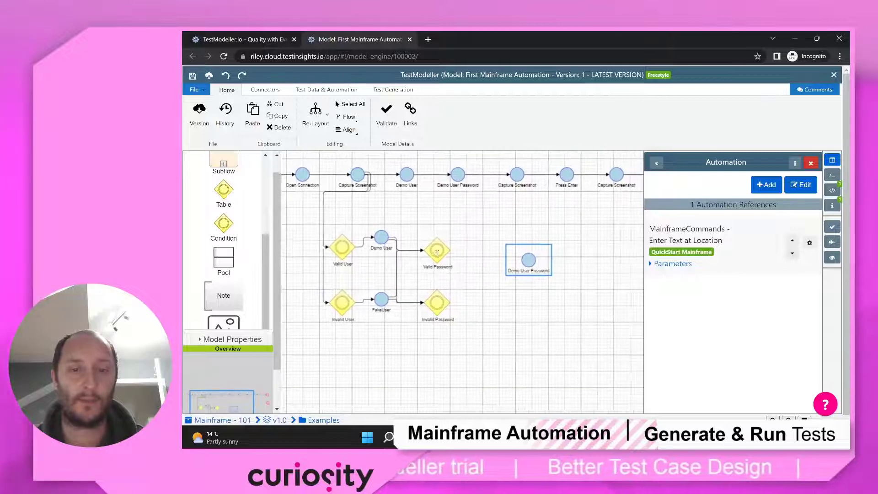
Connect Valid Password to the Demo User Password copy, and connect Invalid Password to a further duplicate of that node placed beside it.
drag(427, 250, 504, 259)
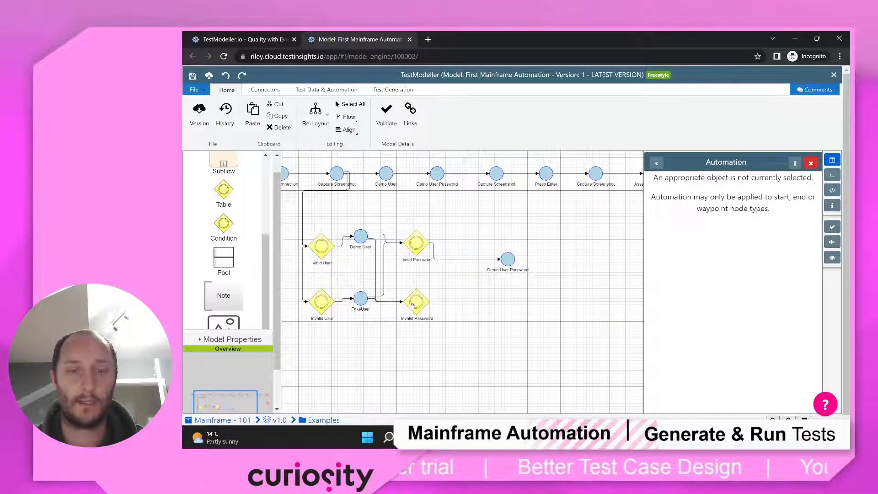
drag(473, 309, 444, 308)
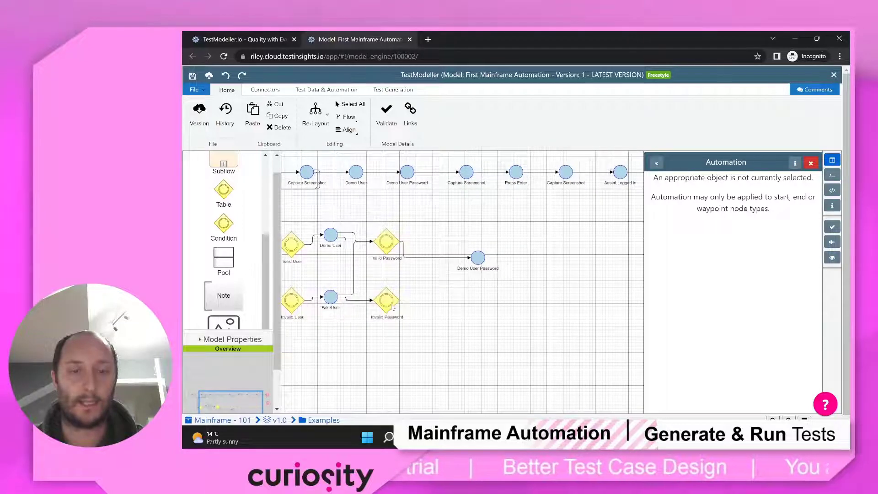
click(483, 275)
click(482, 270)
key(ctrl+c)
key(ctrl+v)
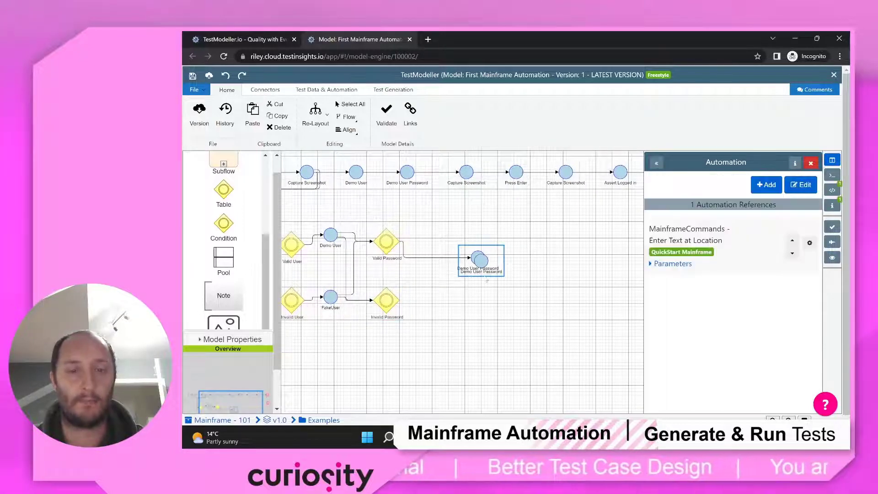
drag(482, 273, 449, 307)
drag(392, 304, 455, 291)
click(459, 297)
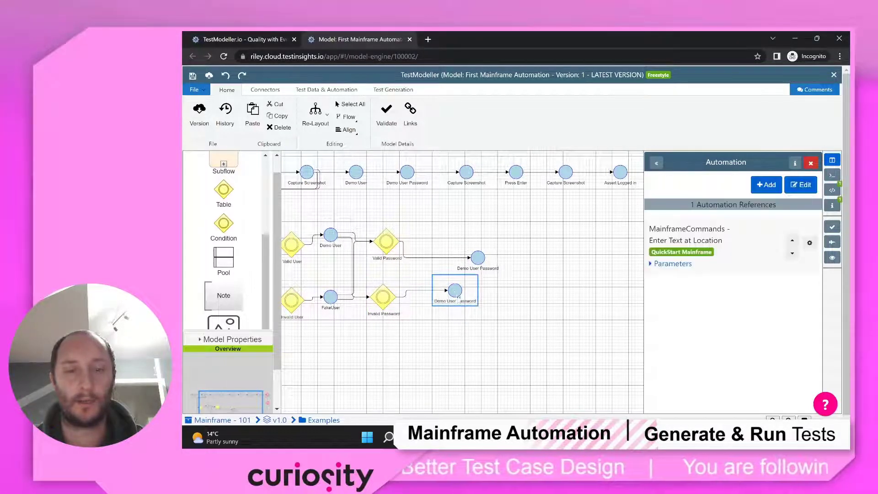
Replace the text parameter of the Demo User Password copy beside Invalid Password with a fake password.
click(673, 264)
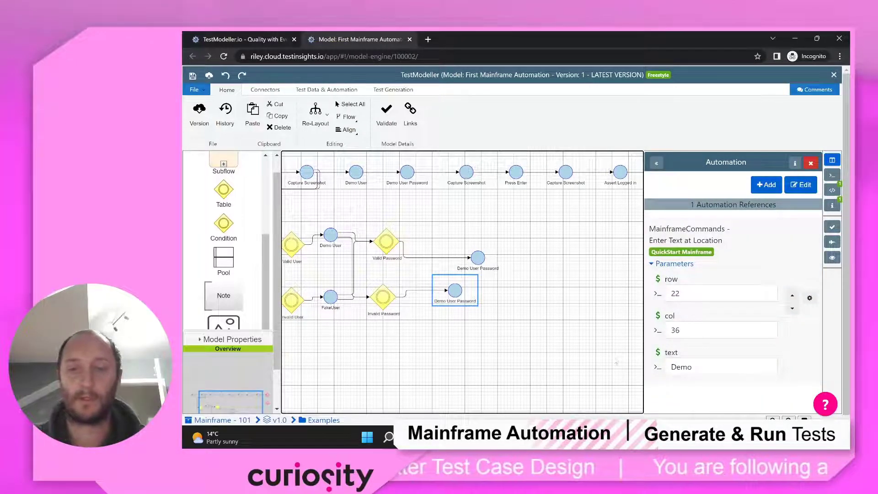
double_click(712, 366)
text(Fa)
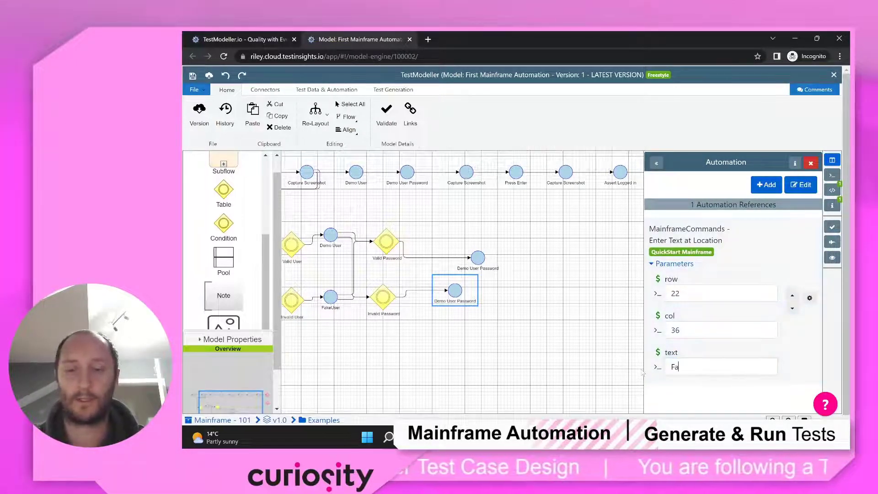
text(ke)
click(579, 267)
Rename the Demo User Password copy beside Invalid Password to Fake User Password.
click(452, 301)
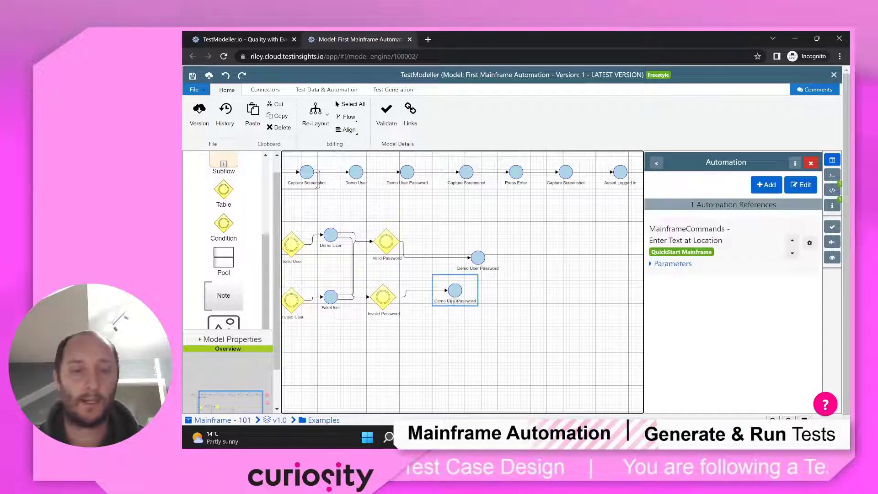
double_click(452, 302)
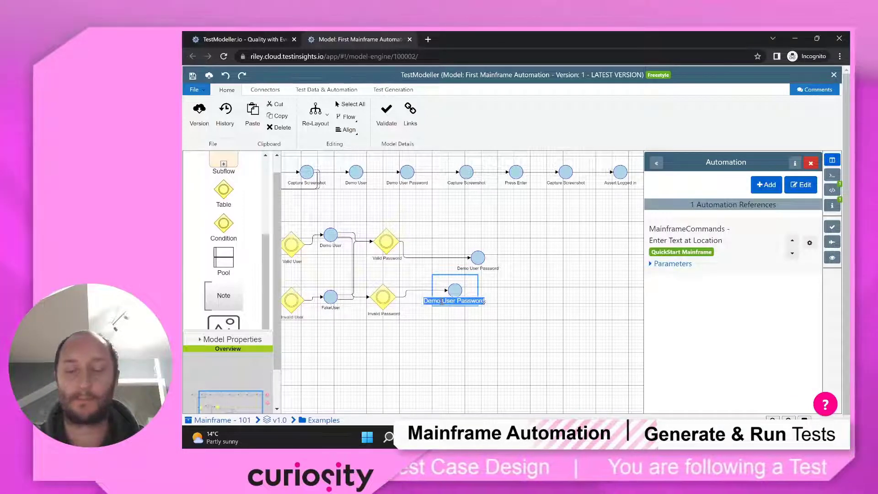
click(441, 301)
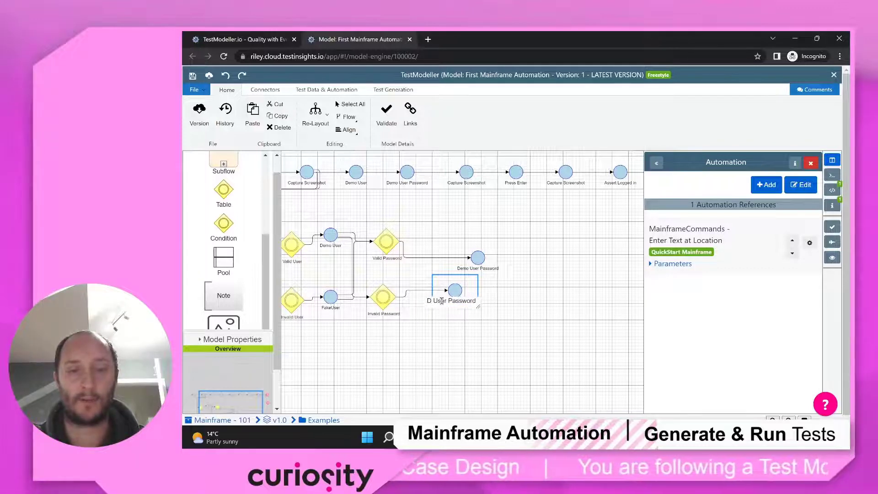
key(BackSpace)
text(Fake)
click(505, 349)
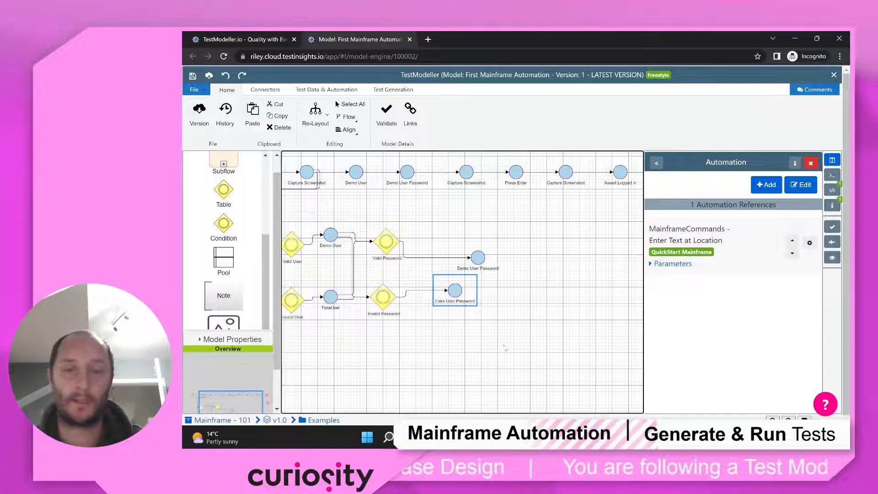
Duplicate the Capture Screenshot, Press Enter, Capture Screenshot and Assert Logged In chain beside the password nodes, and connect both password nodes to it.
scroll(505, 348, right, 5)
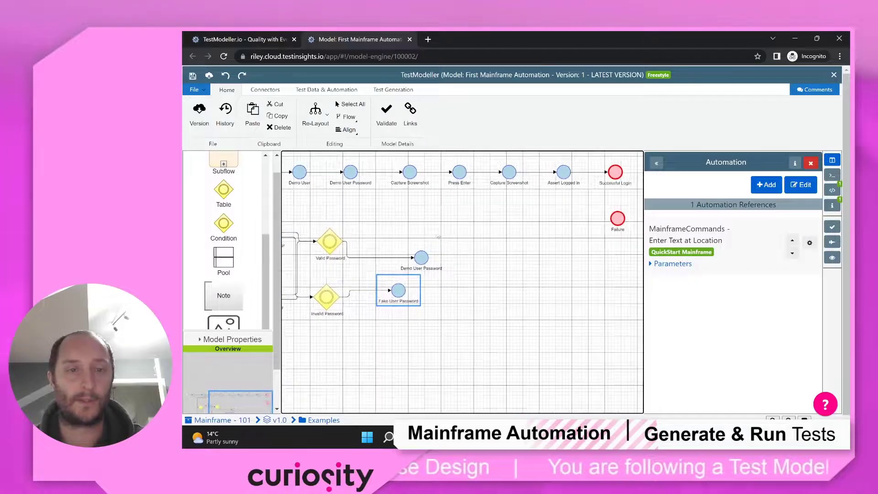
click(410, 172)
ctrl+click(460, 172)
ctrl+click(509, 172)
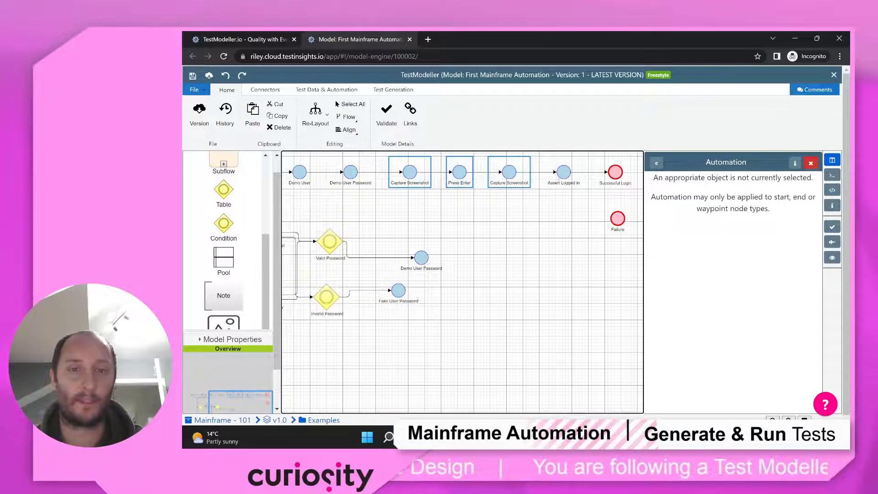
ctrl+click(563, 176)
key(ctrl+c)
key(ctrl+v)
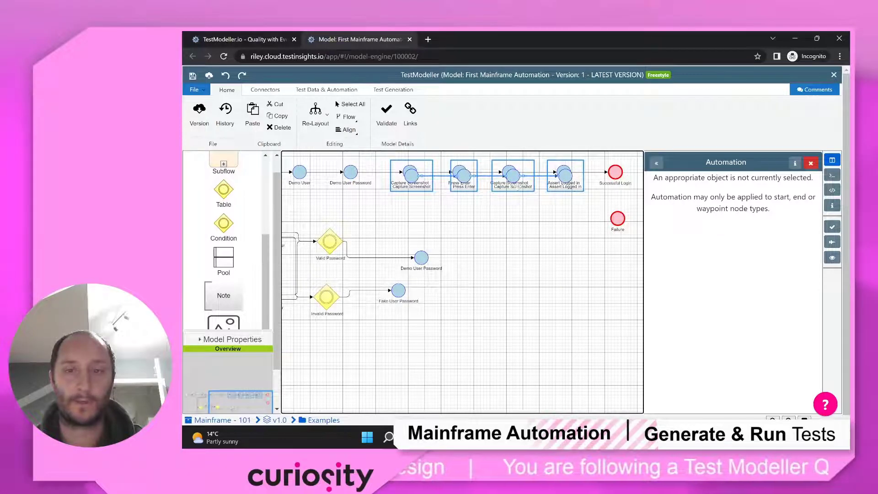
drag(513, 177, 576, 284)
click(430, 303)
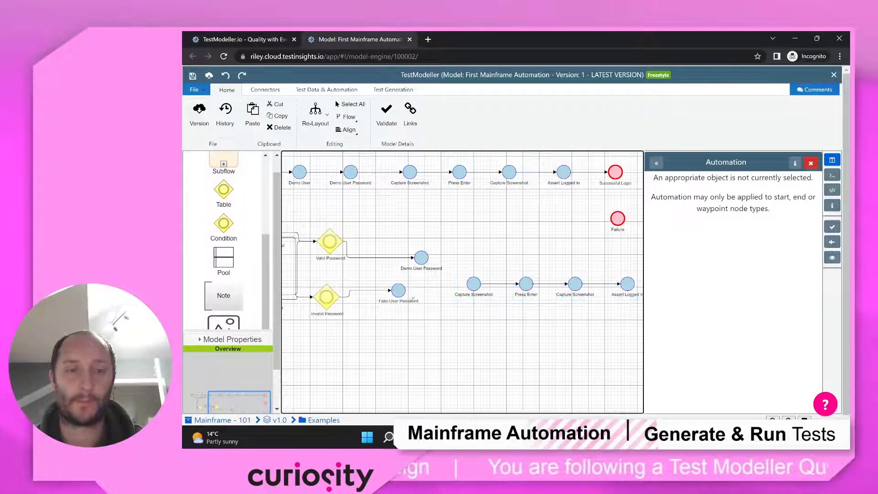
drag(404, 291, 423, 259)
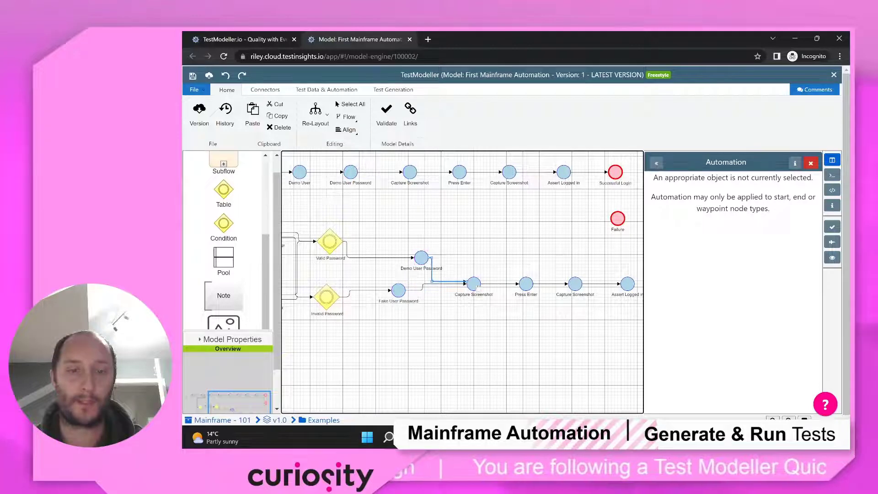
Rename the Failure node to End and attach it after the copied Assert Logged In node.
drag(593, 262, 455, 257)
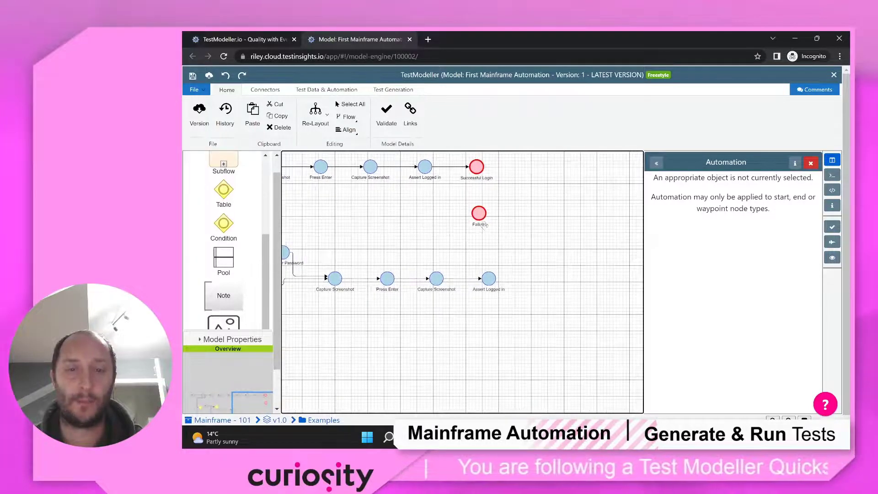
drag(484, 224, 536, 275)
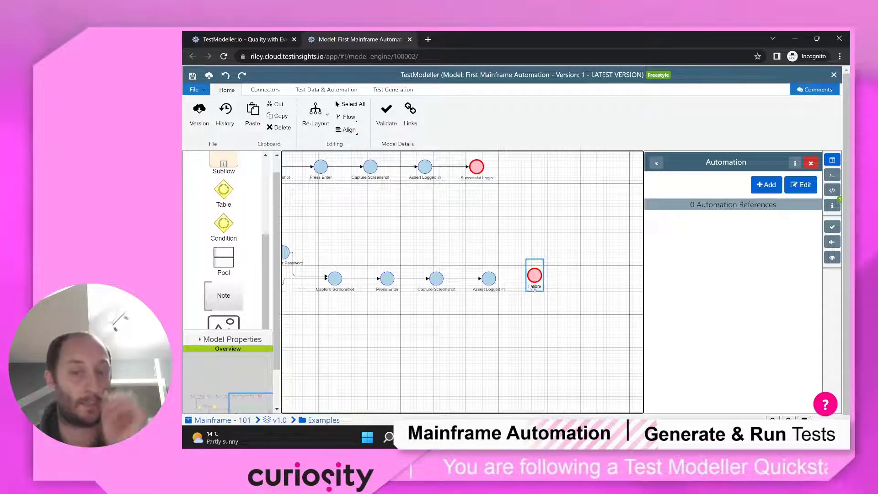
double_click(535, 276)
text(End)
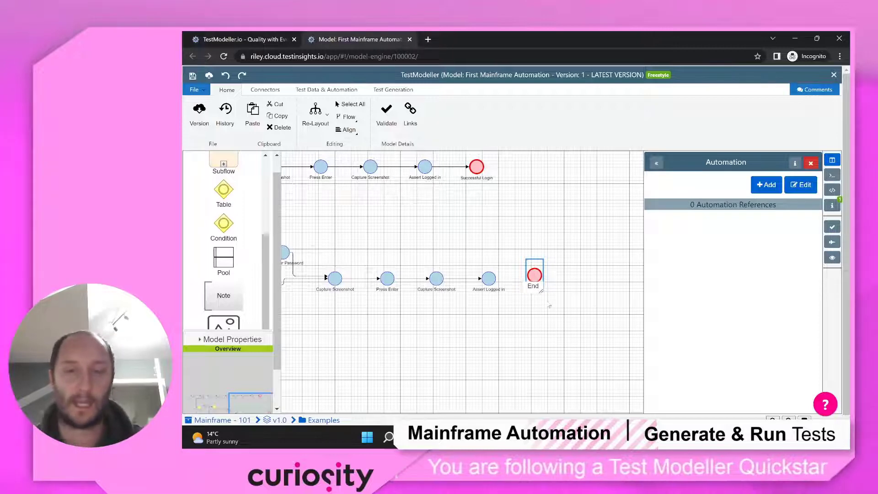
click(547, 304)
mouse_move(489, 279)
mouse_down()
mouse_move(534, 276)
mouse_move(528, 288)
mouse_up()
Set the data type of the Fake User Password node to Invalid.
drag(380, 320, 508, 333)
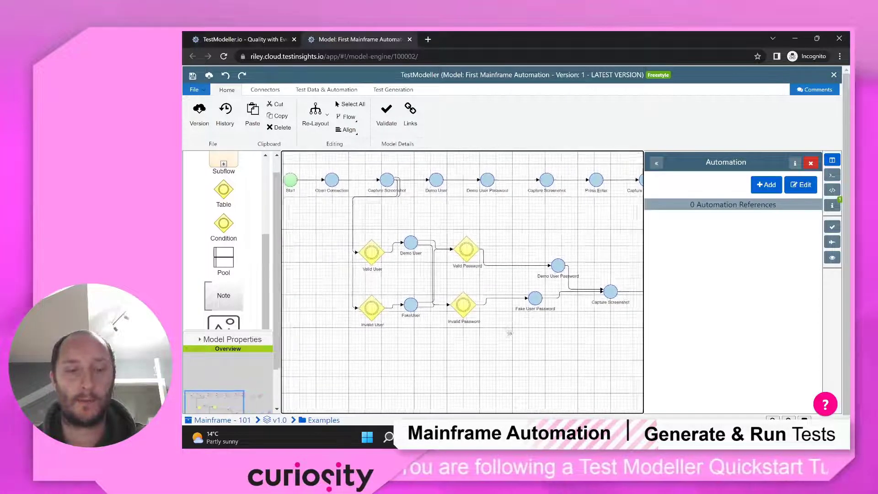
scroll(510, 333, down, 3)
click(537, 273)
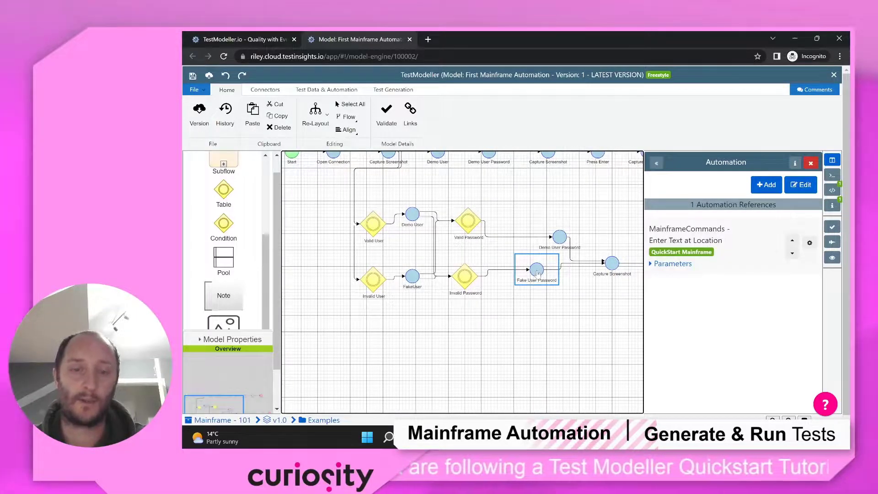
right_click(538, 273)
mouse_move(581, 385)
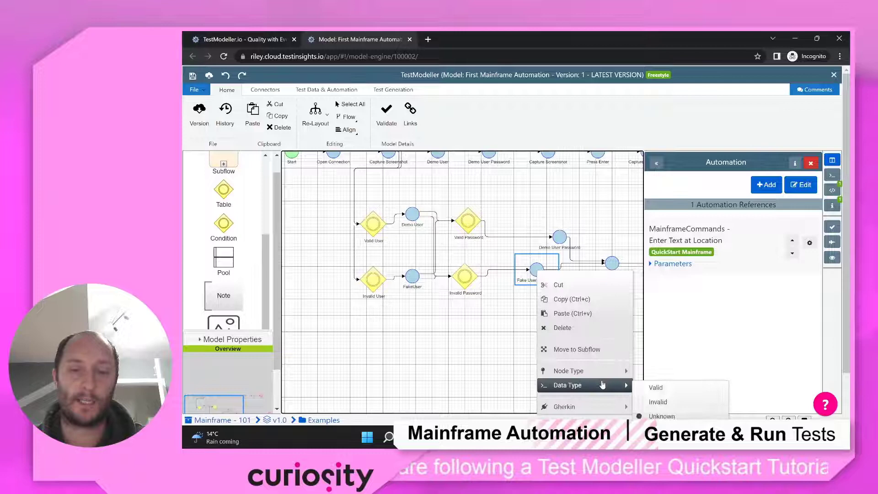
click(664, 401)
click(525, 328)
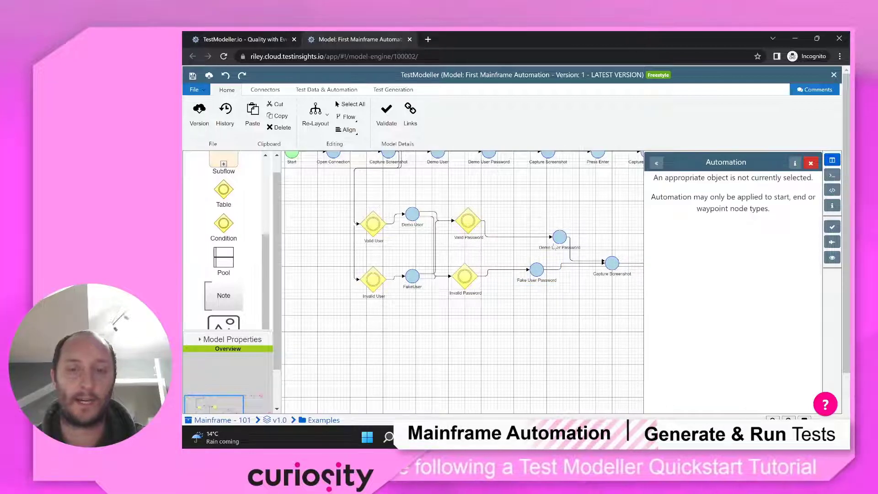
Set the data type of the FakeUser node to Invalid.
click(412, 276)
right_click(412, 276)
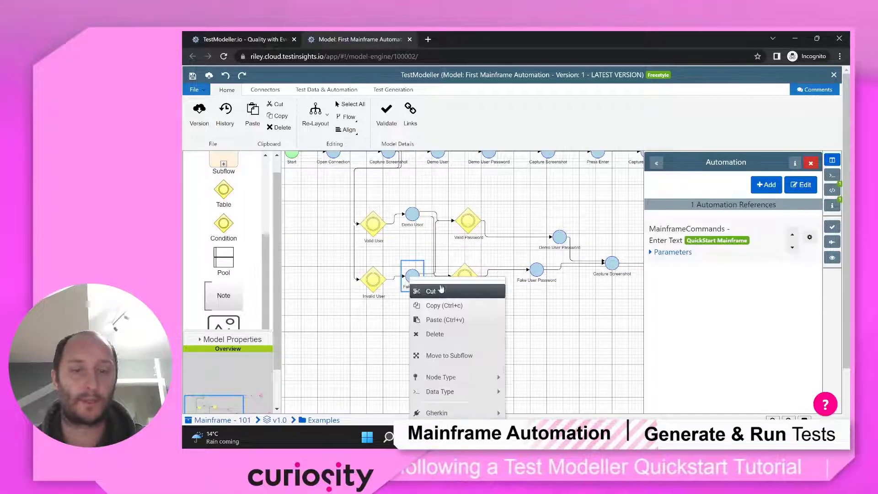
mouse_move(475, 395)
click(522, 408)
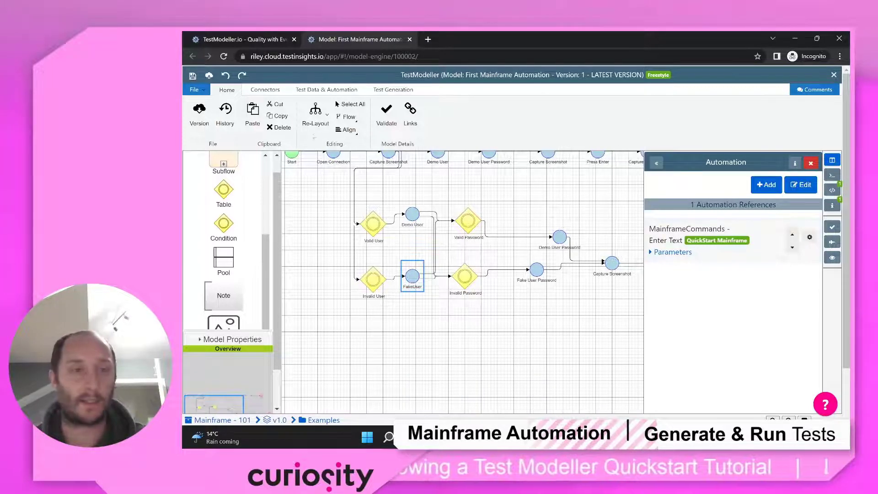
Re-layout the whole model automatically.
click(316, 114)
click(315, 147)
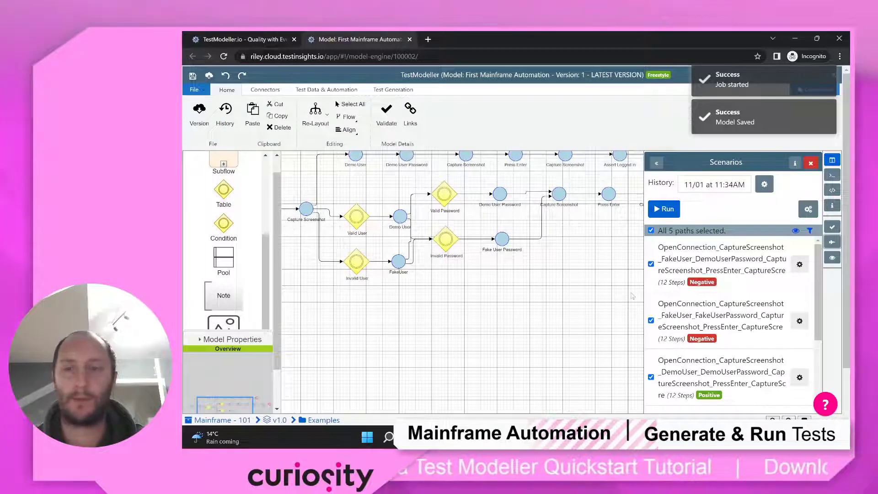
Review the generated scenarios, highlighting the FakeUser paths with the demo password and with the fake password in the model.
scroll(707, 295, down, 3)
scroll(707, 318, up, 3)
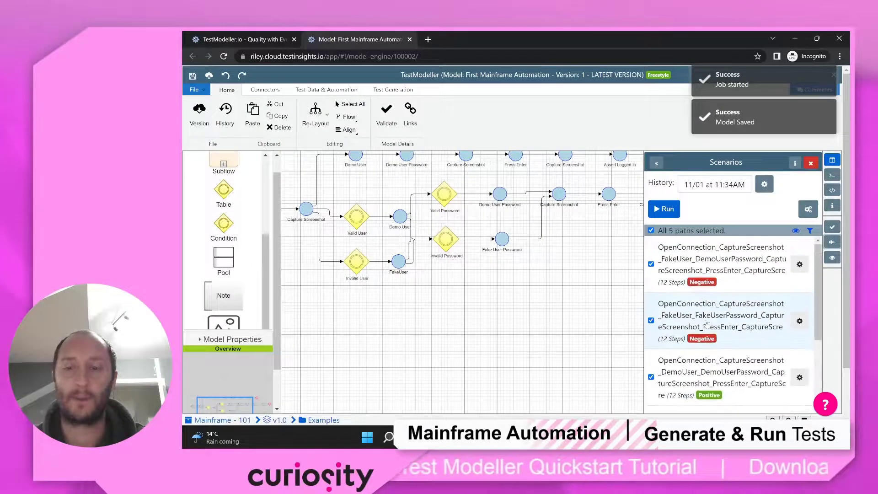
click(708, 261)
scroll(513, 299, down, 1)
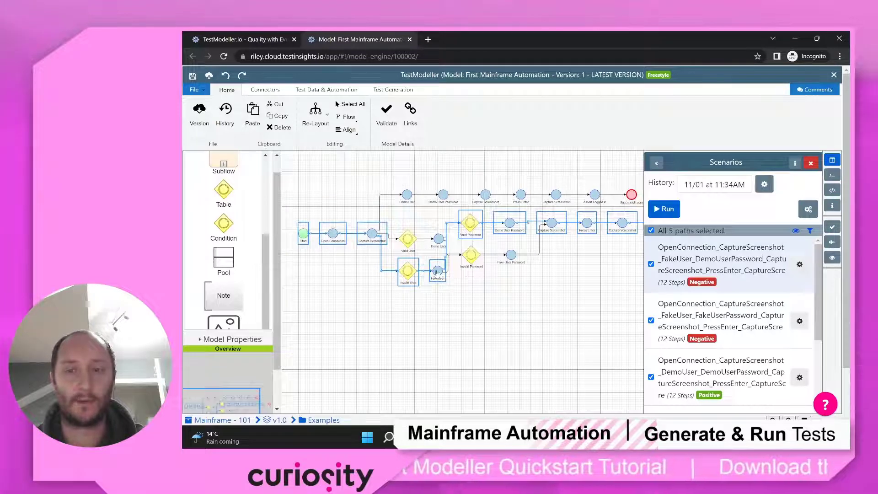
click(710, 312)
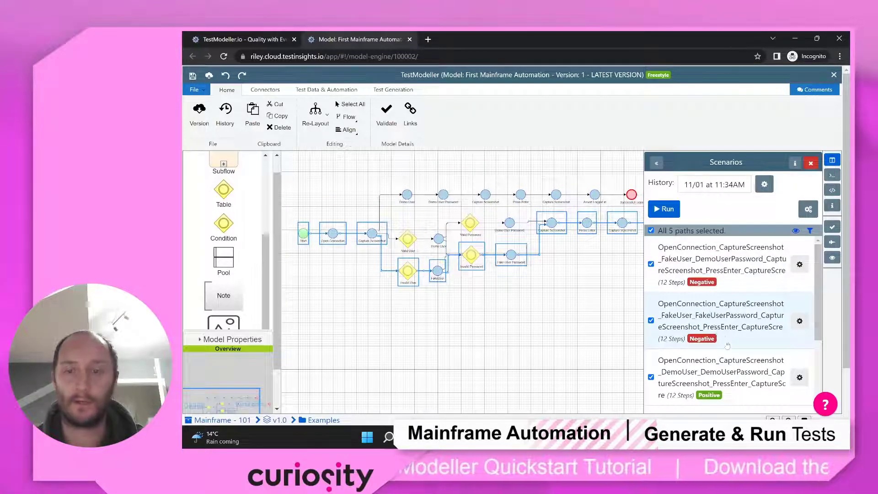
scroll(710, 315, down, 2)
Run all generated paths as Automation Code and check the execution log before closing the progress window.
click(661, 212)
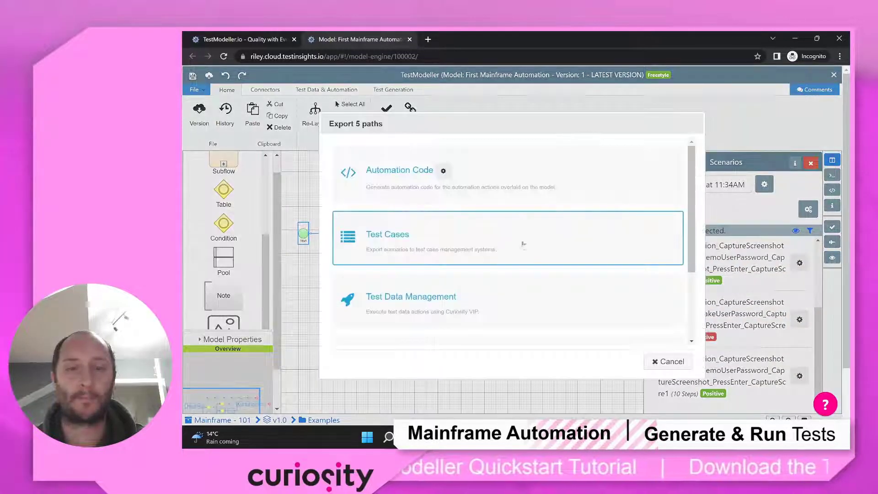
click(472, 179)
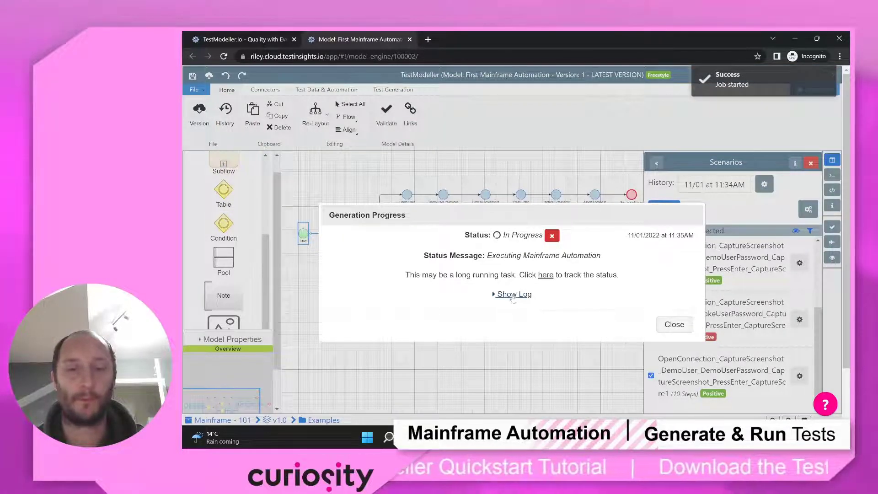
click(513, 294)
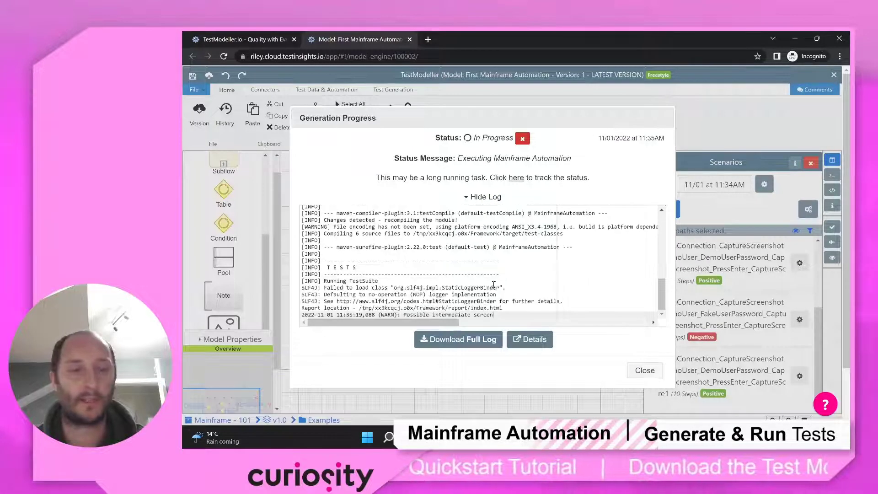
scroll(495, 284, down, 1)
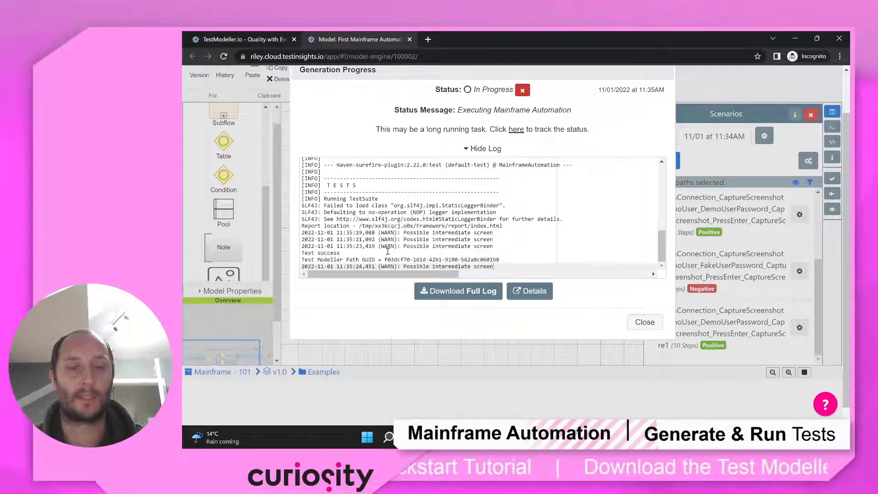
click(645, 301)
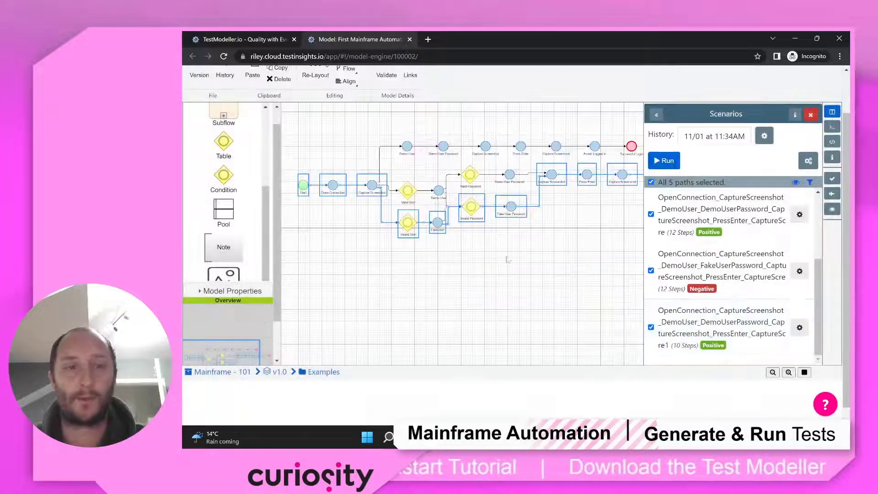
Switch to the TestModeller.io browser page and open the project's test run results.
click(253, 39)
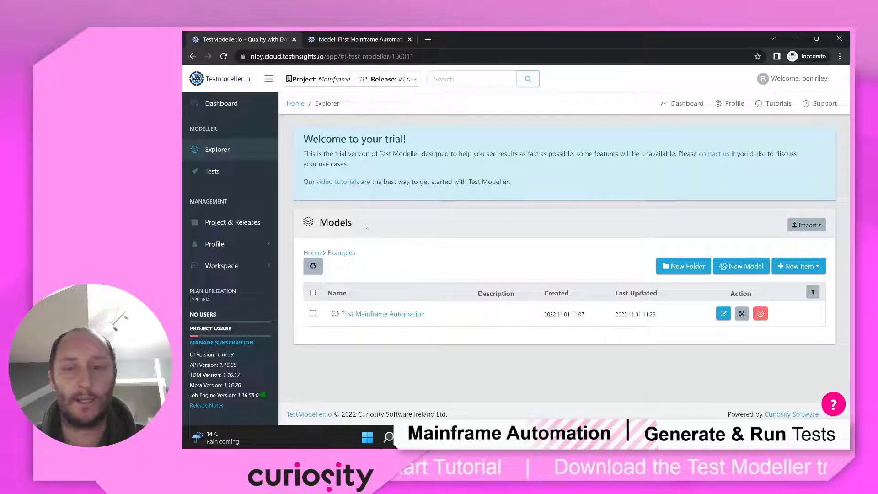
click(214, 171)
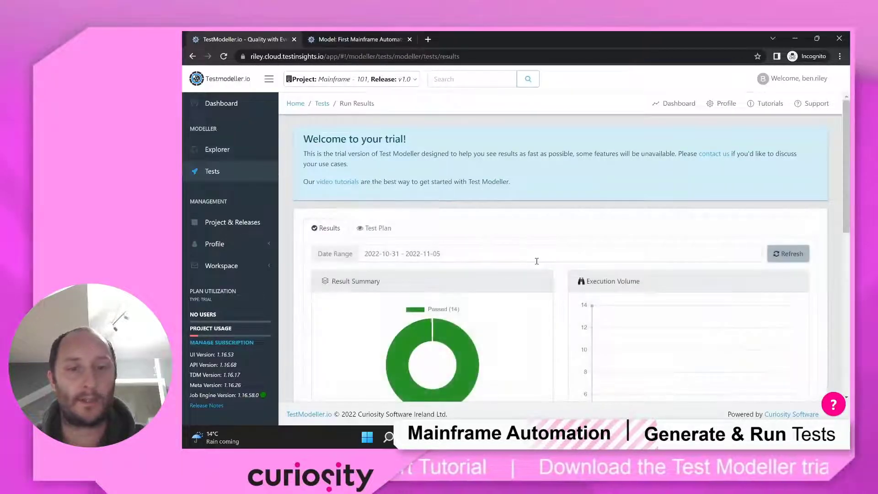
Open the most recent First Mainframe Automation run and view its list of test results.
scroll(537, 261, down, 5)
scroll(537, 265, down, 1)
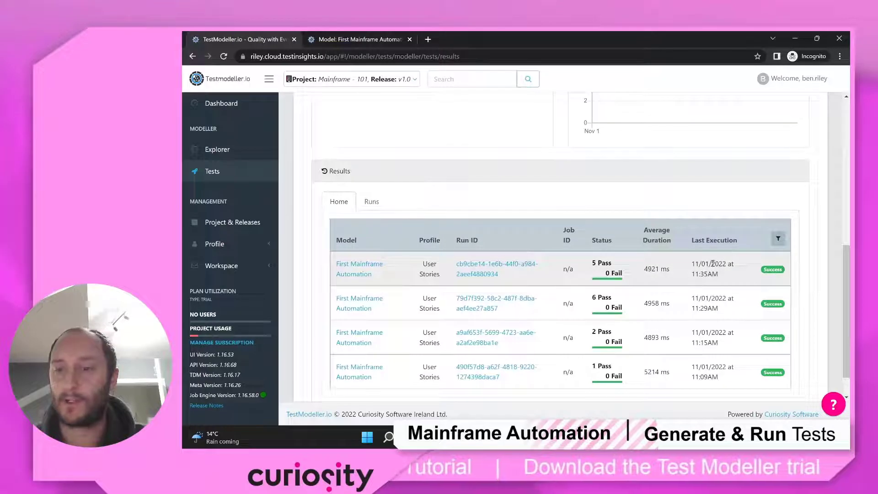
click(499, 270)
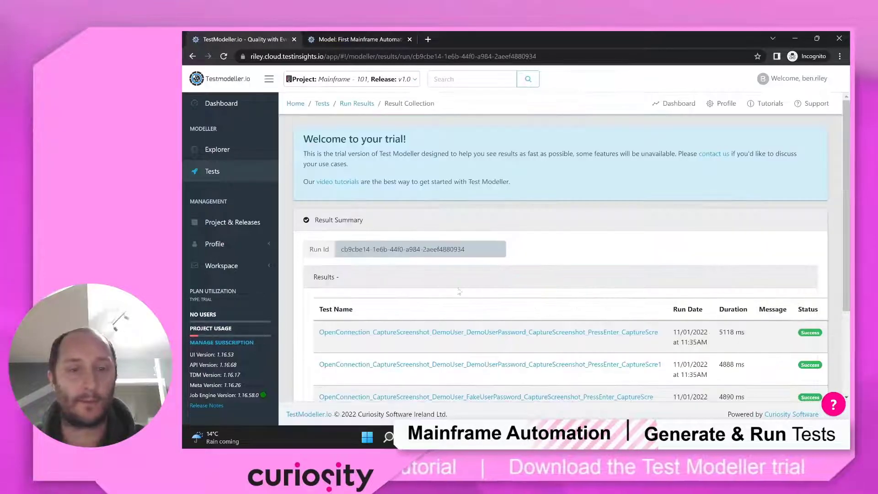
scroll(459, 291, down, 2)
scroll(459, 291, down, 1)
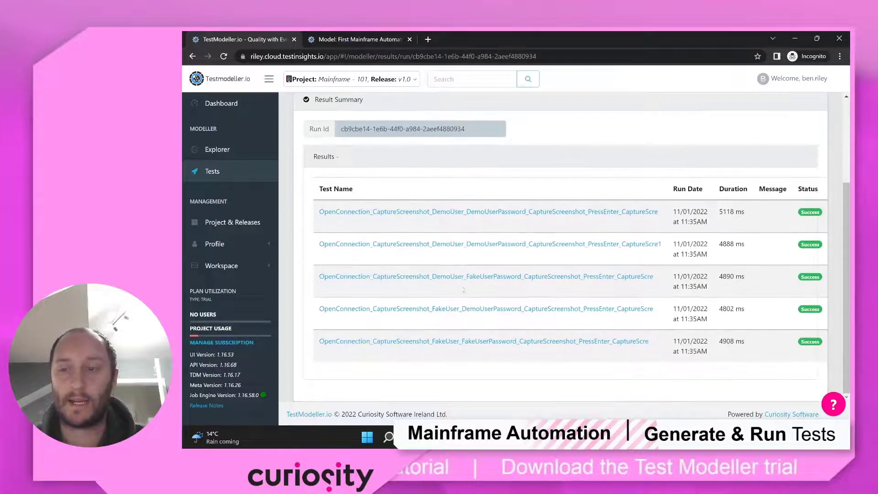
Inspect the second DemoUser with DemoUserPassword test's steps and logs, viewing the Enter credentials and Login screenshots, and close its details.
click(475, 245)
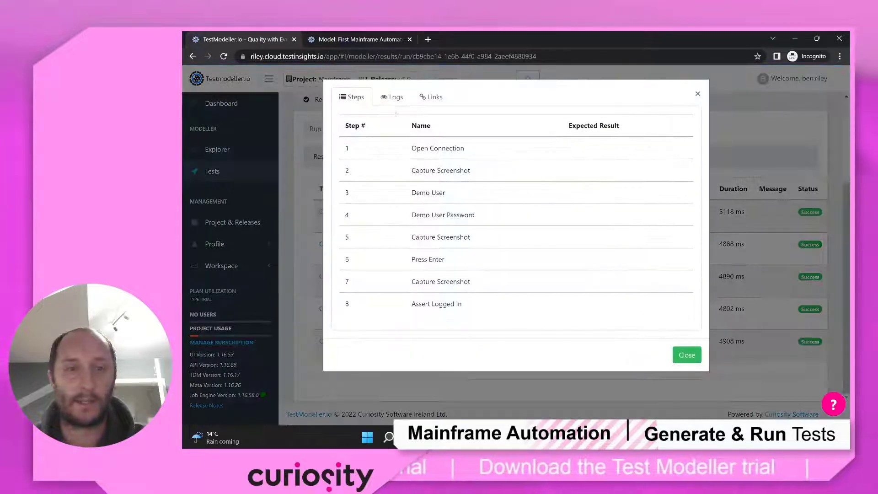
click(393, 101)
click(647, 247)
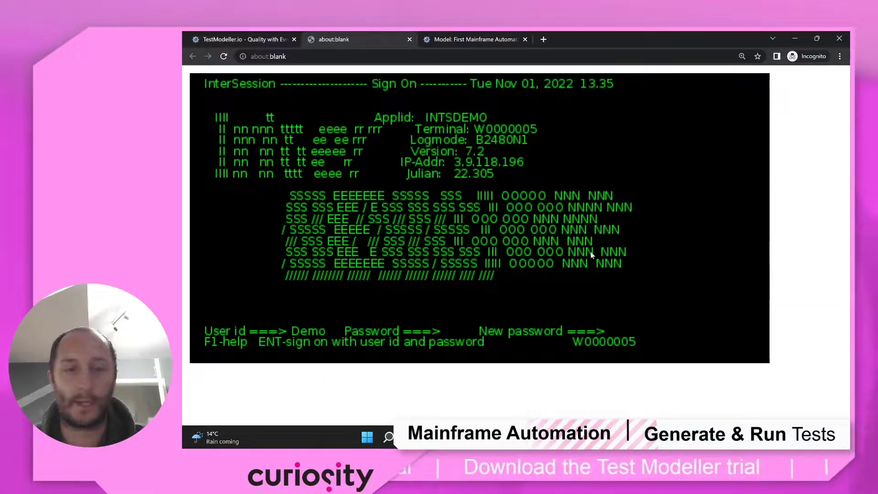
click(258, 40)
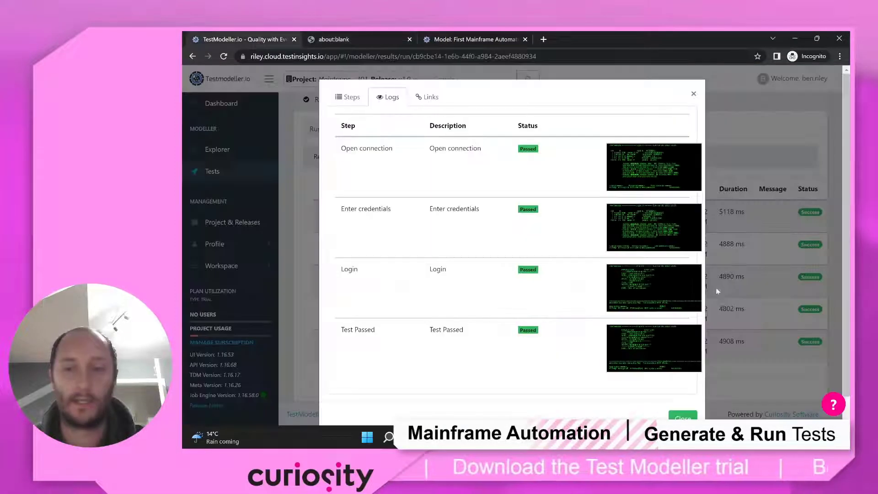
click(662, 286)
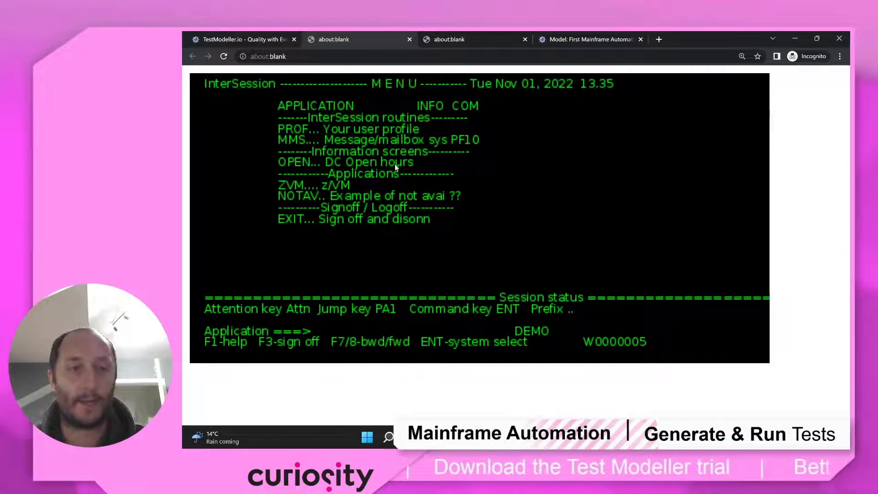
click(224, 33)
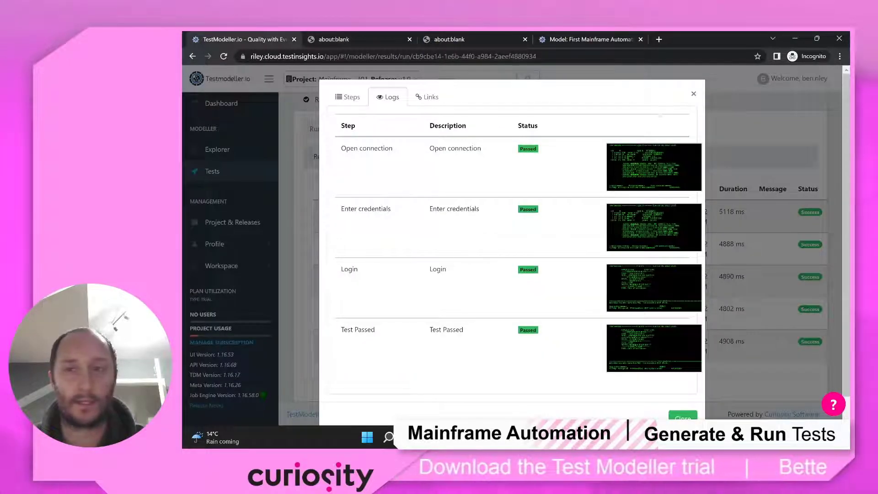
click(361, 102)
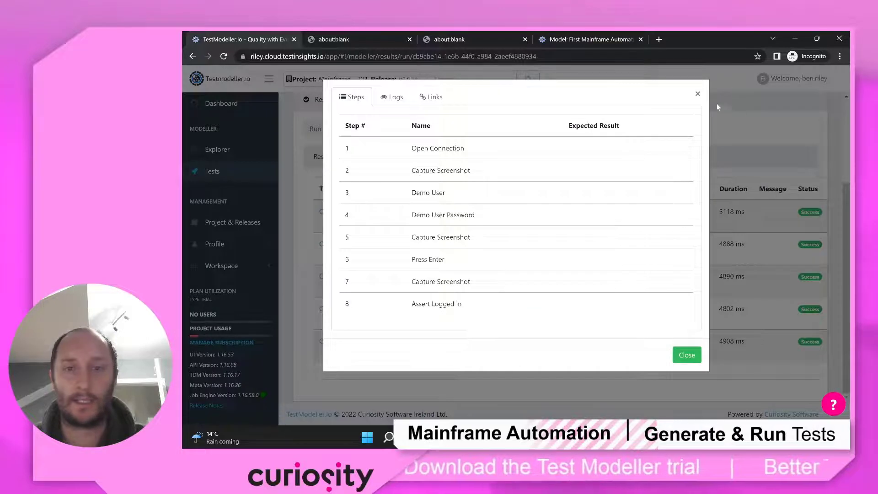
click(694, 92)
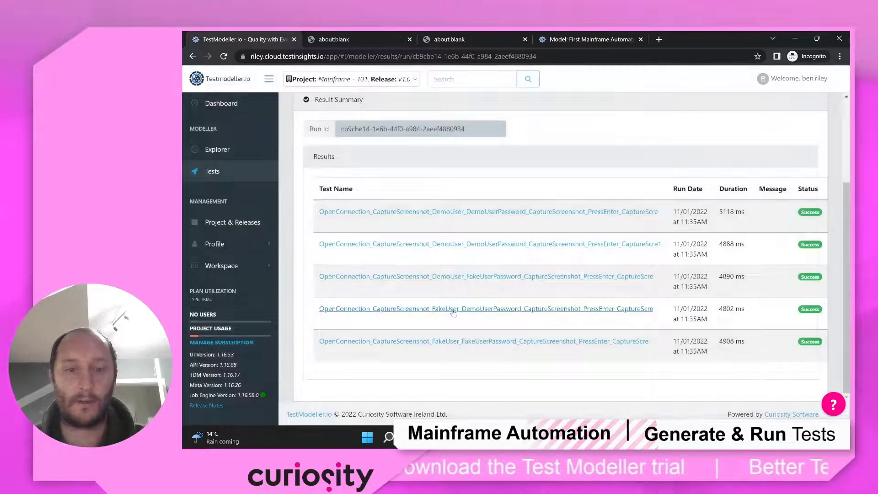
Inspect the FakeUser with DemoUserPassword test's steps and logs, viewing the Login and Test Passed screenshots at full size.
click(485, 310)
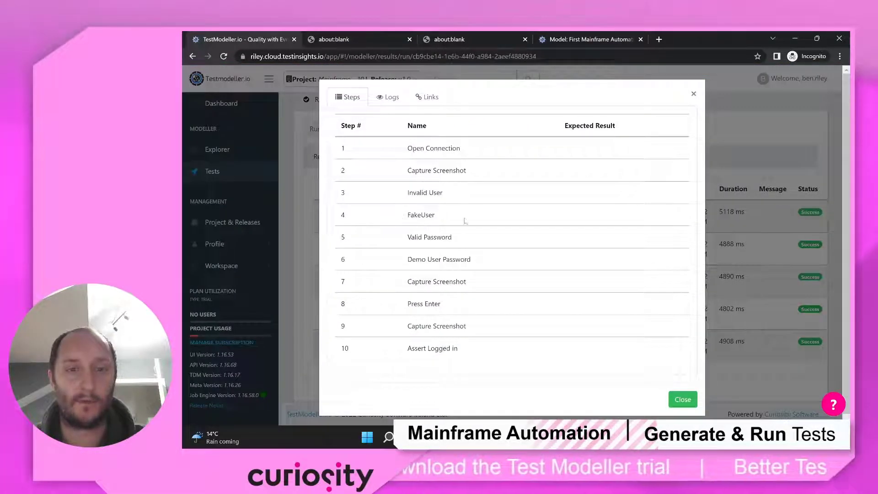
click(391, 98)
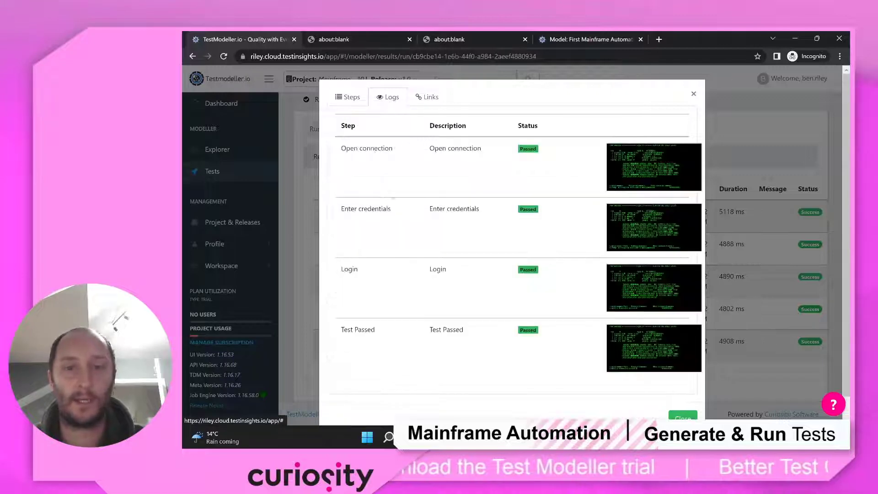
scroll(472, 251, down, 1)
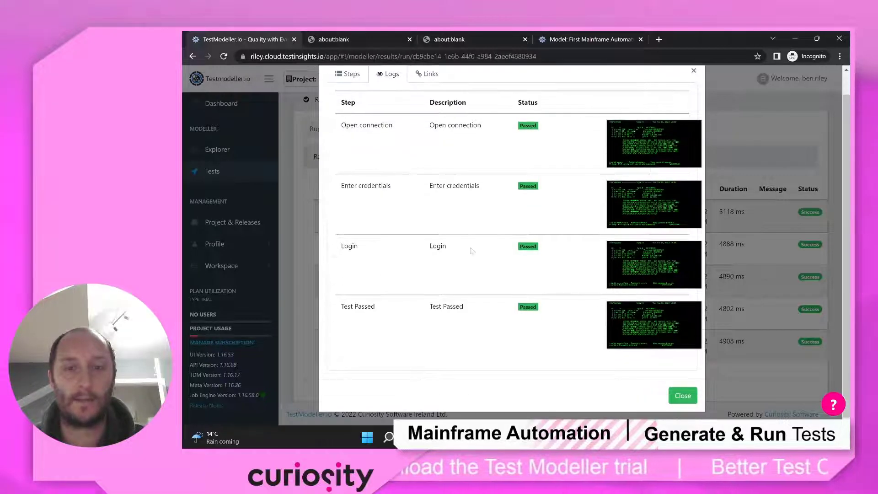
click(630, 273)
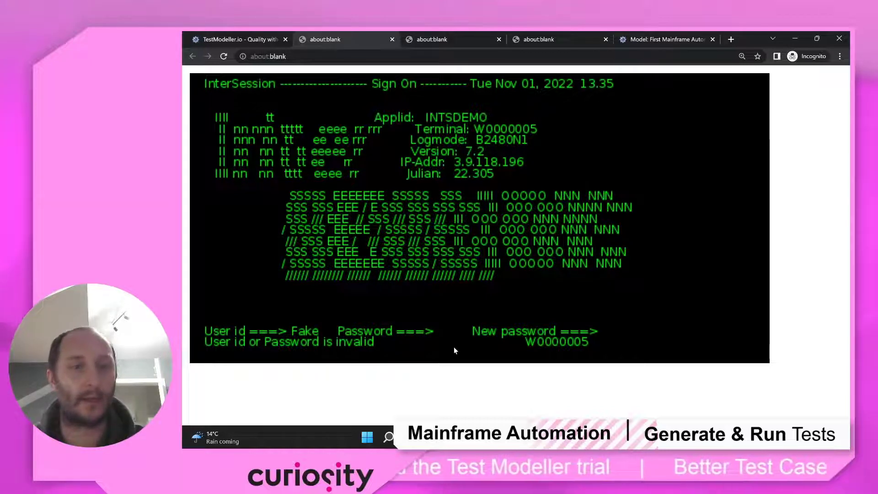
click(253, 41)
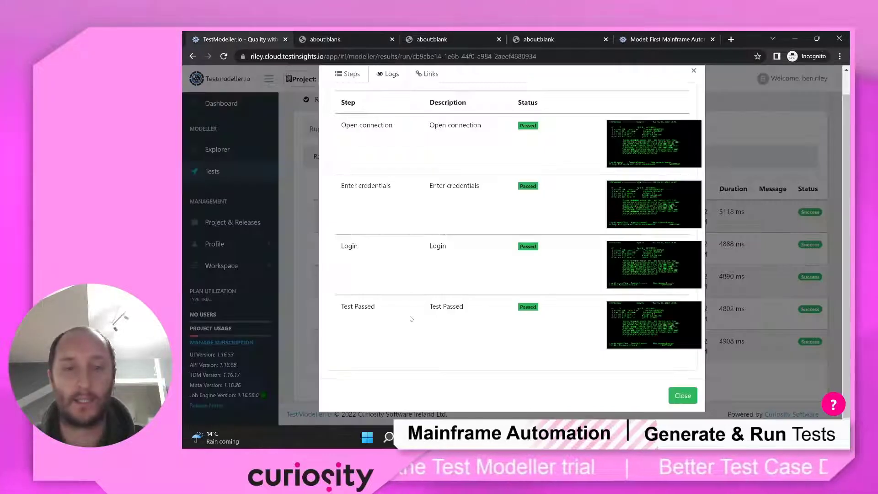
click(642, 328)
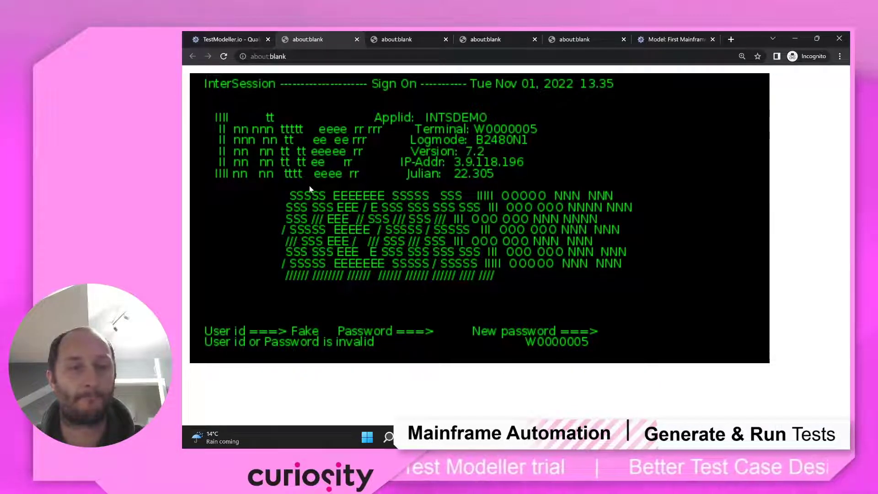
Close all opened screenshot pages and the FakeUser test's details to return to the run's result list.
click(357, 40)
click(357, 40)
click(357, 40)
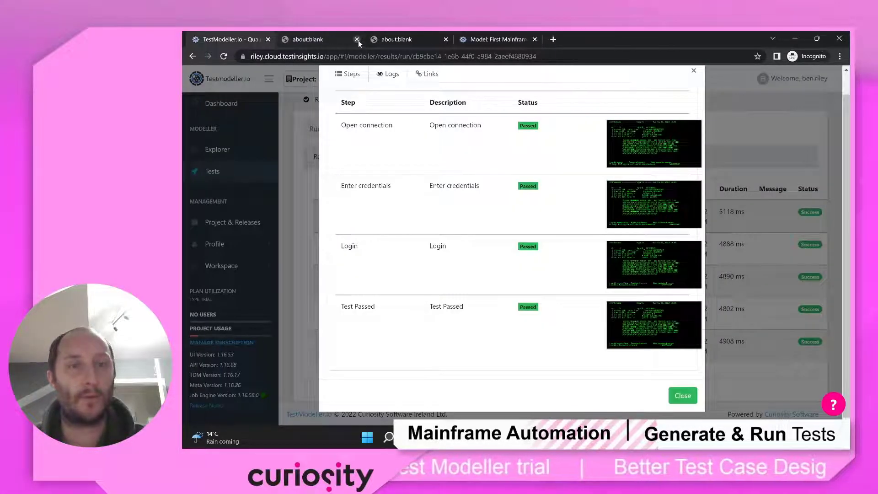
click(357, 39)
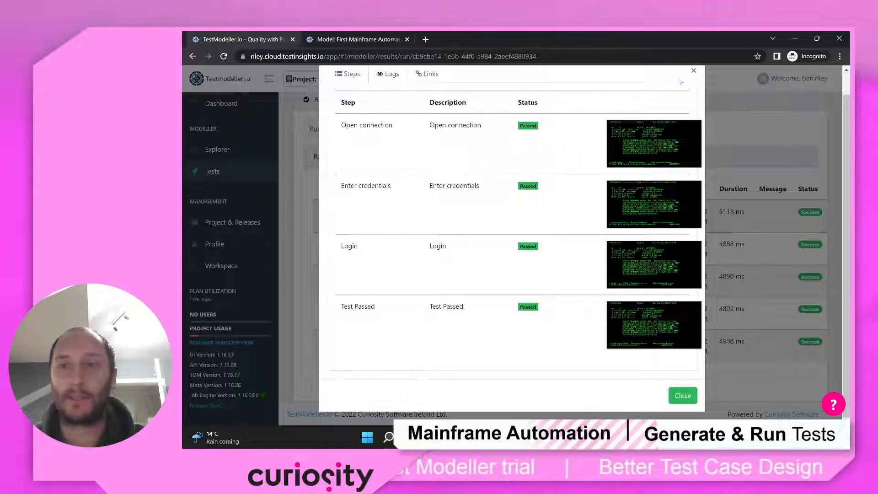
click(694, 72)
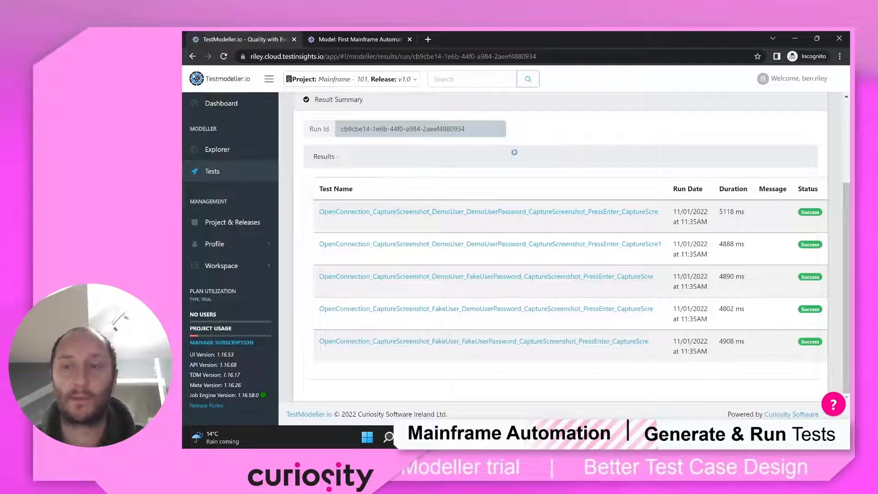
Return to the First Mainframe Automation model and clear the highlighted scenario path.
scroll(499, 187, up, 3)
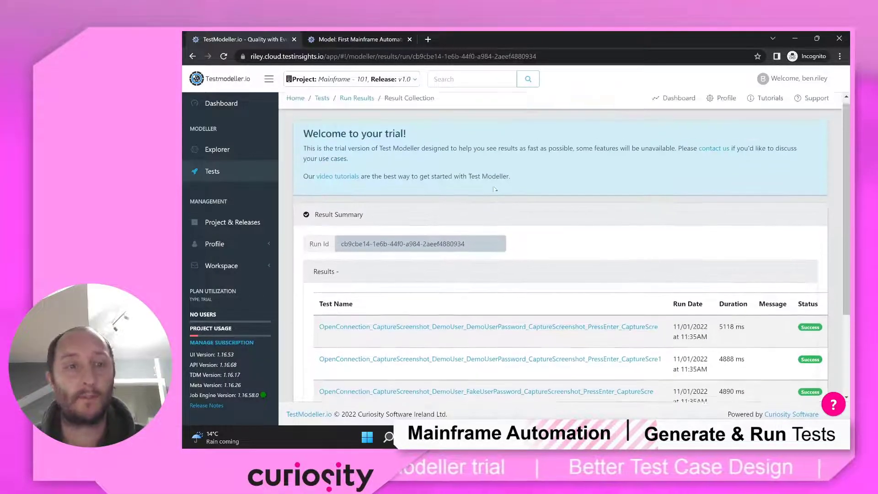
scroll(432, 205, down, 2)
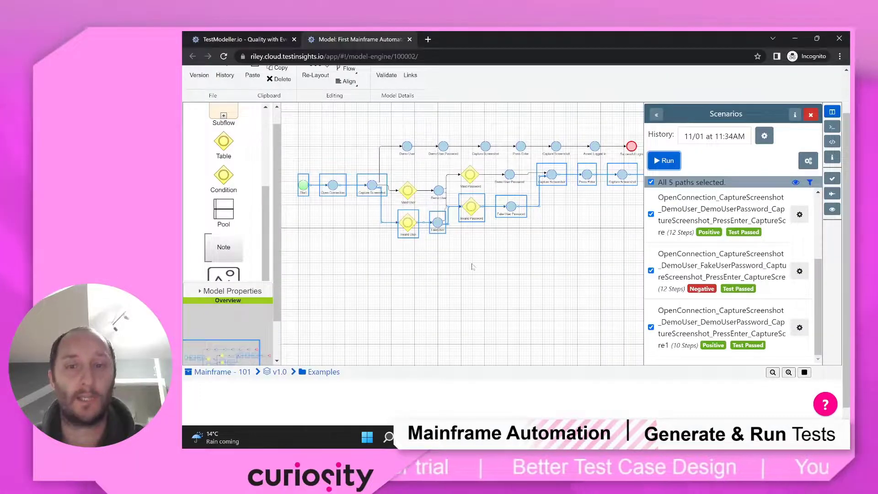
click(473, 267)
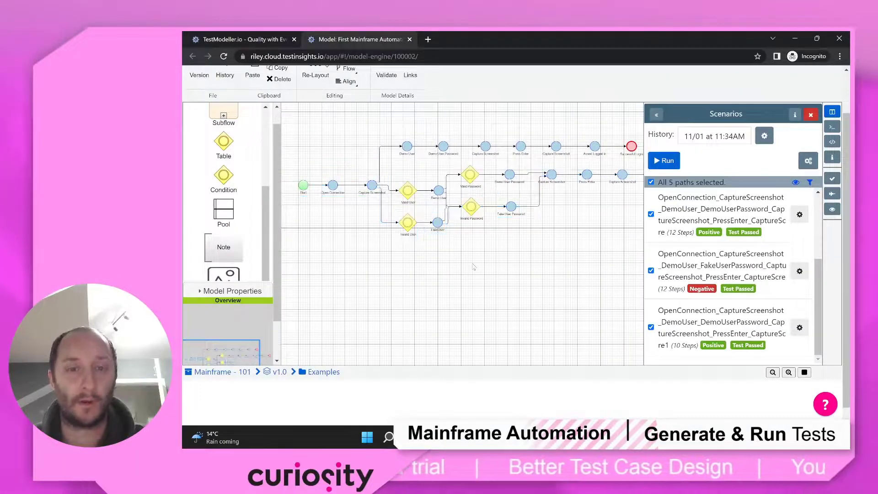